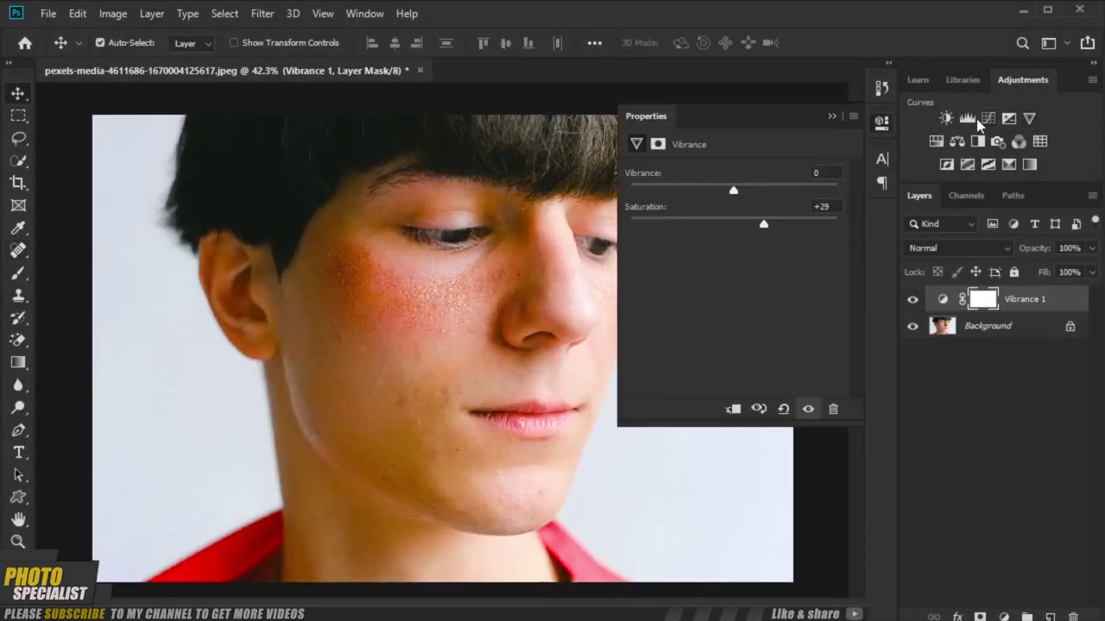
# Add an Exposure adjustment layer set to exposure -1.39 and gamma 1.17
pyautogui.click(988, 118)
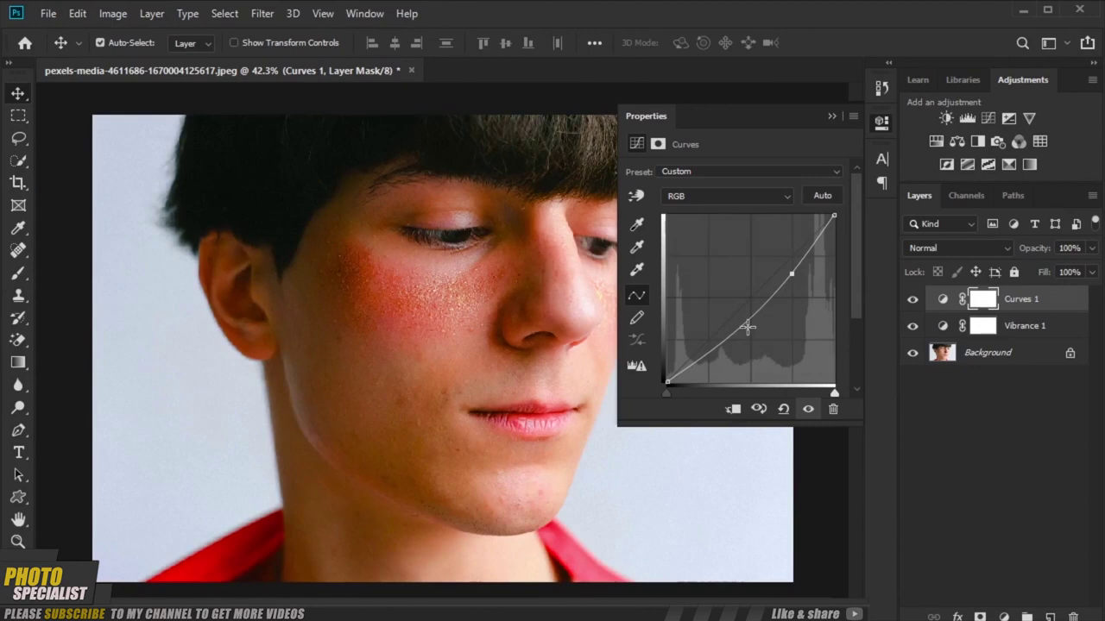
pyautogui.click(1008, 118)
pyautogui.moveTo(733, 215)
pyautogui.mouseDown()
pyautogui.moveTo(712, 215)
pyautogui.moveTo(751, 249)
pyautogui.moveTo(733, 249)
pyautogui.moveTo(722, 288)
pyautogui.mouseUp()
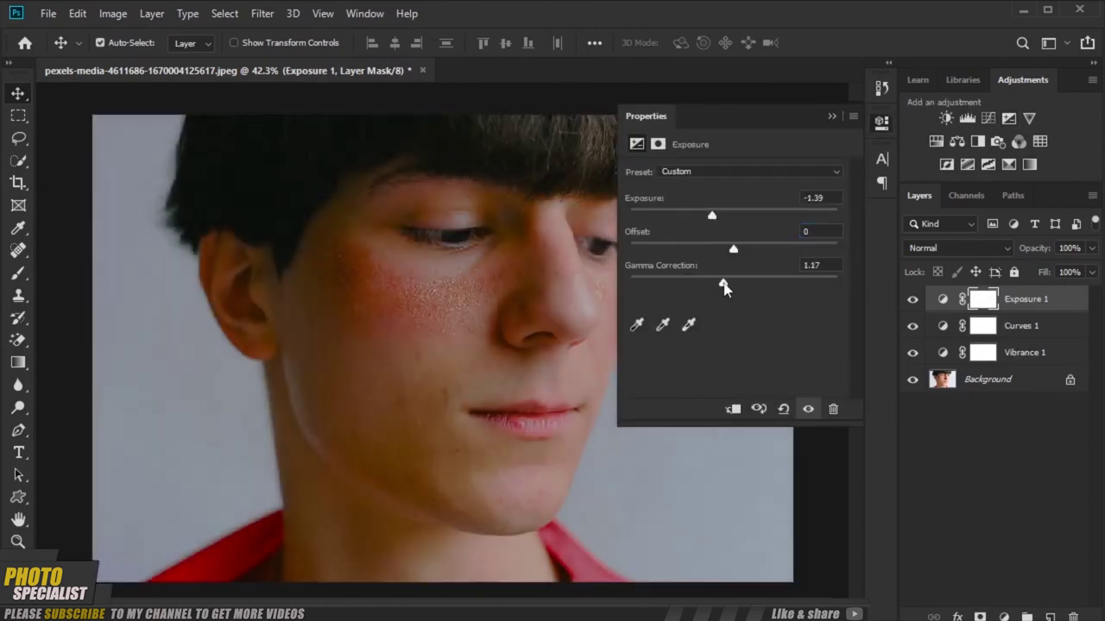
pyautogui.click(755, 330)
pyautogui.scroll(2, 313, 248)
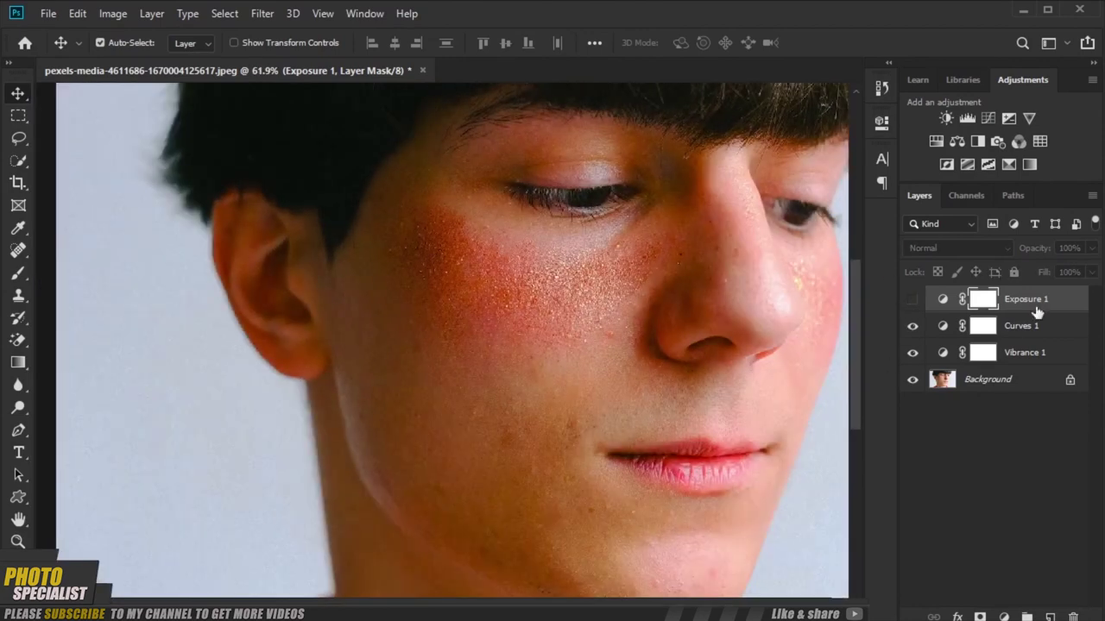
# Clean the Mixer Brush and blend the cheek skin, resizing the brush as needed
pyautogui.click(215, 80)
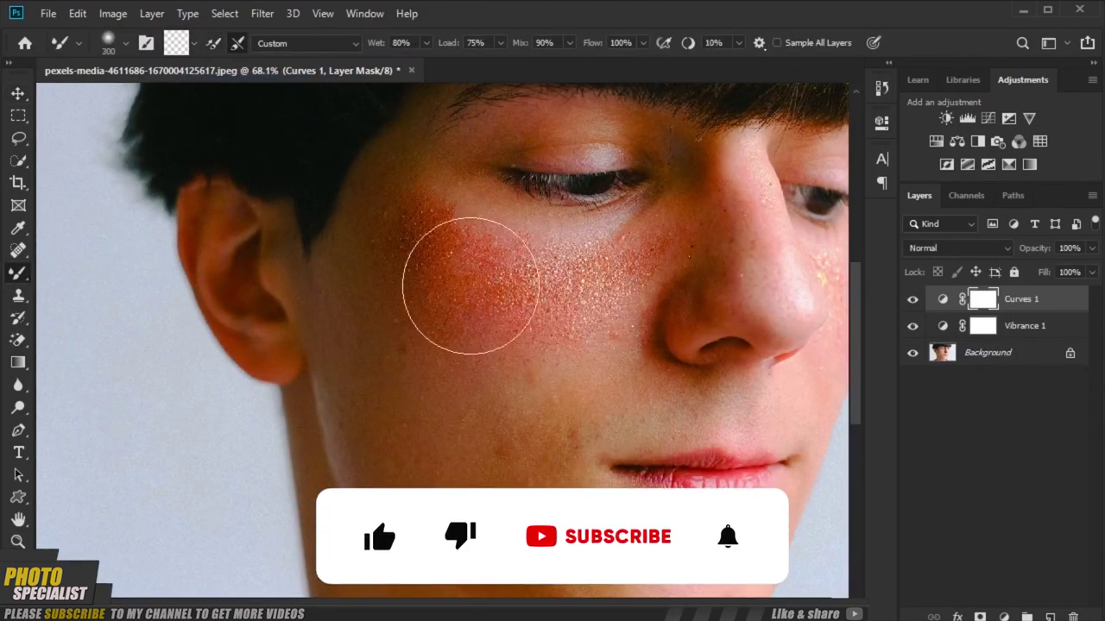
pyautogui.scroll(2, 616, 242)
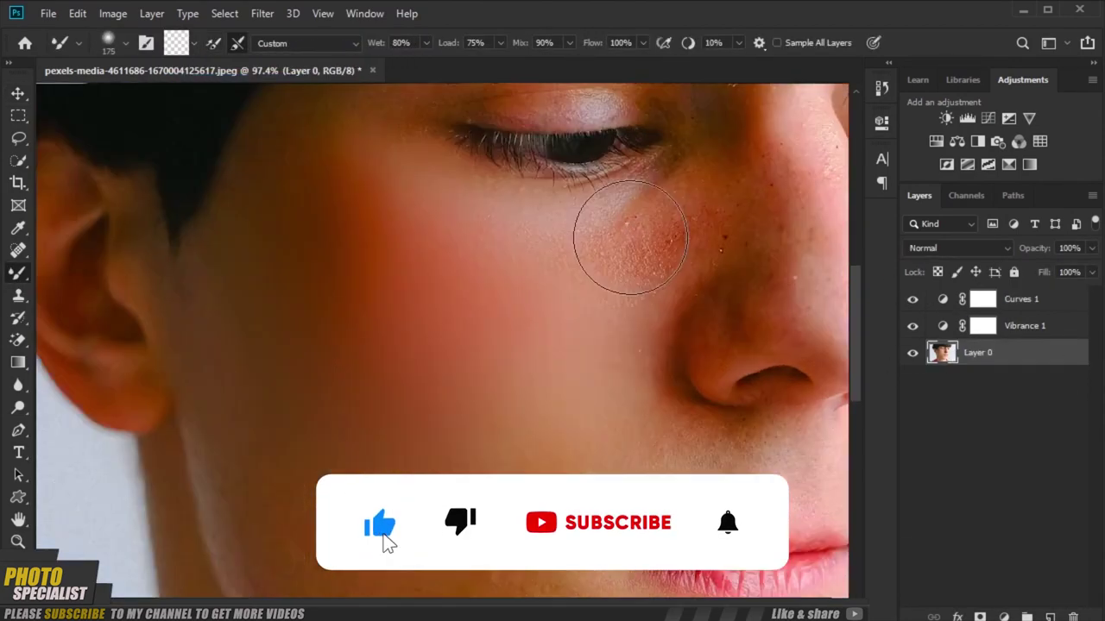
pyautogui.scroll(2, 394, 320)
pyautogui.press('[')
pyautogui.press('[')
pyautogui.scroll(-3, 348, 423)
pyautogui.scroll(-2, 348, 423)
pyautogui.press(']')
pyautogui.press(']')
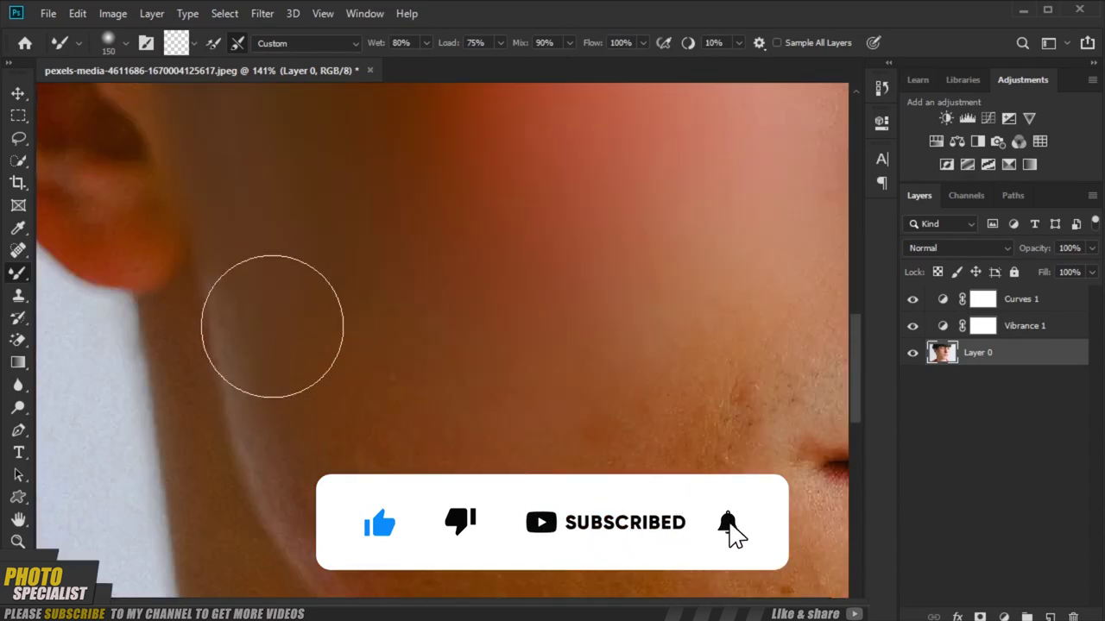
pyautogui.scroll(-1, 450, 387)
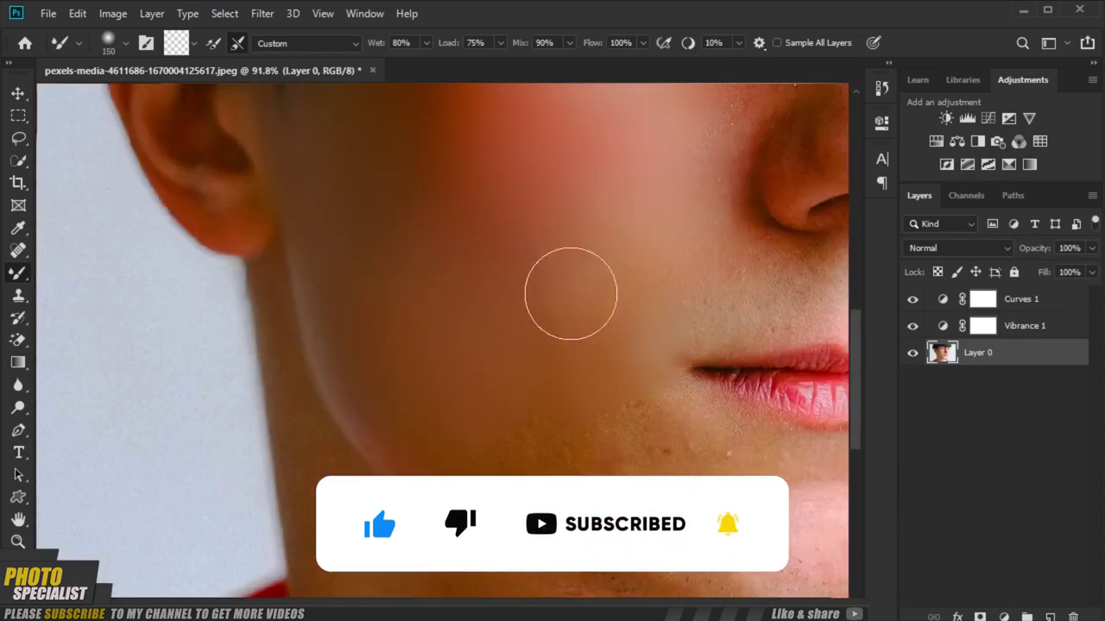
pyautogui.scroll(-2, 570, 293)
pyautogui.scroll(3, 560, 395)
pyautogui.scroll(2, 521, 399)
pyautogui.press('[')
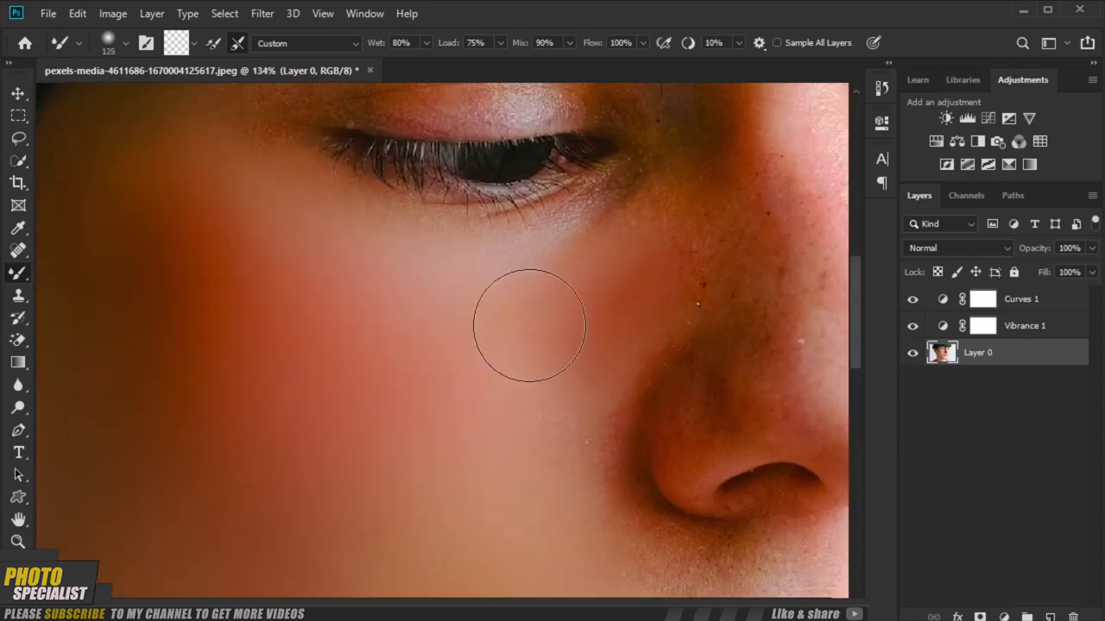
pyautogui.scroll(-3, 522, 414)
pyautogui.scroll(3, 604, 285)
pyautogui.scroll(2, 659, 364)
pyautogui.press('[')
pyautogui.press('[')
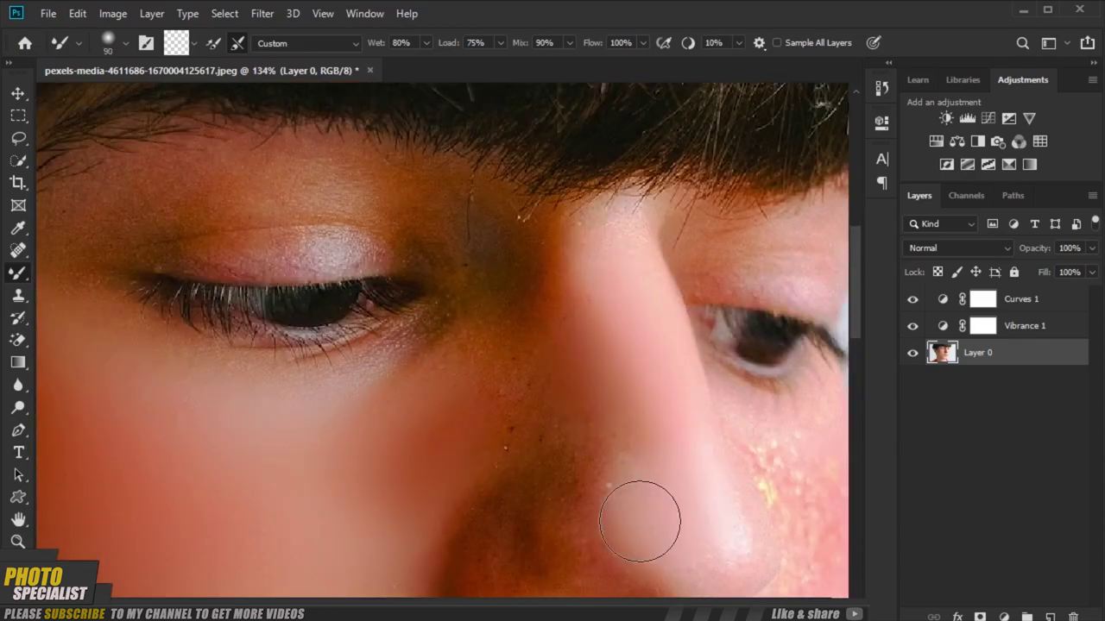
pyautogui.scroll(3, 415, 514)
pyautogui.scroll(-3, 702, 538)
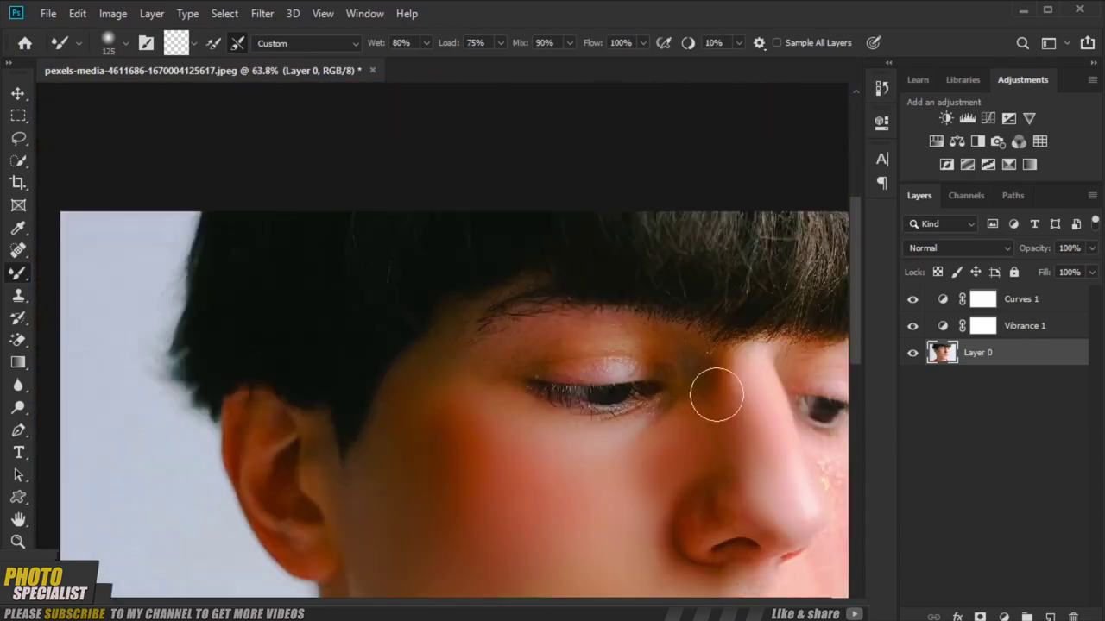
pyautogui.scroll(3, 715, 390)
pyautogui.scroll(2, 475, 380)
pyautogui.scroll(2, 389, 350)
pyautogui.scroll(3, 569, 475)
# Blend the skin around the nose with a smaller mixer brush
pyautogui.press('[')
pyautogui.press('[')
pyautogui.press('[')
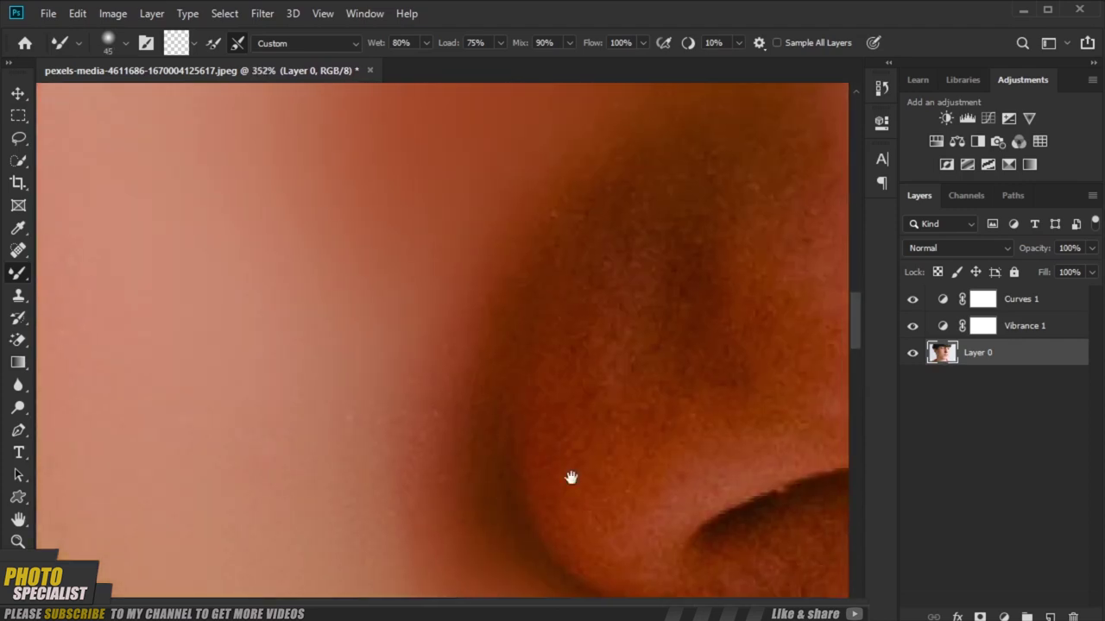
pyautogui.scroll(-1, 673, 347)
pyautogui.scroll(1, 647, 354)
pyautogui.scroll(1, 661, 333)
pyautogui.scroll(-4, 636, 434)
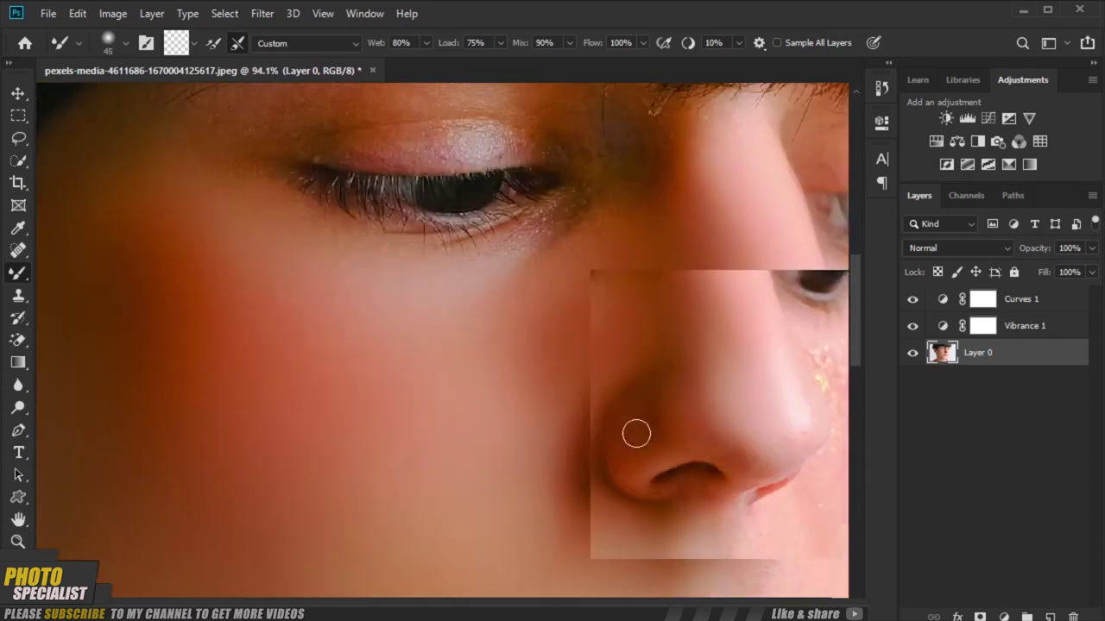
pyautogui.scroll(5, 583, 415)
pyautogui.press(']')
pyautogui.scroll(-2, 583, 414)
pyautogui.scroll(-2, 483, 256)
pyautogui.scroll(4, 525, 469)
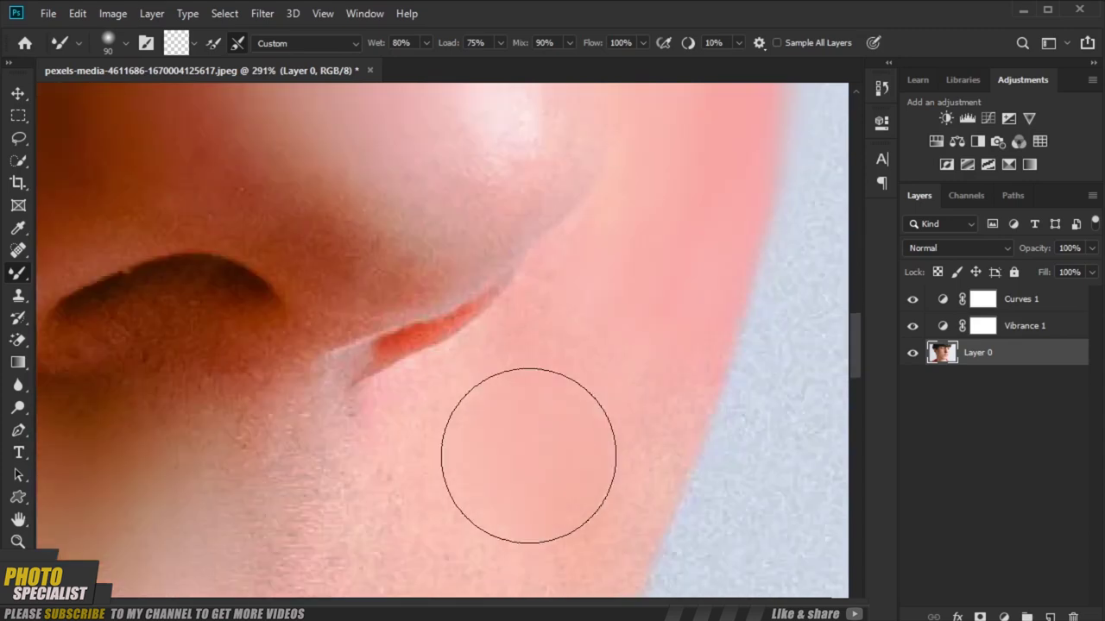
pyautogui.scroll(-2, 319, 382)
pyautogui.scroll(-2, 526, 474)
pyautogui.scroll(1, 296, 476)
pyautogui.scroll(1, 525, 365)
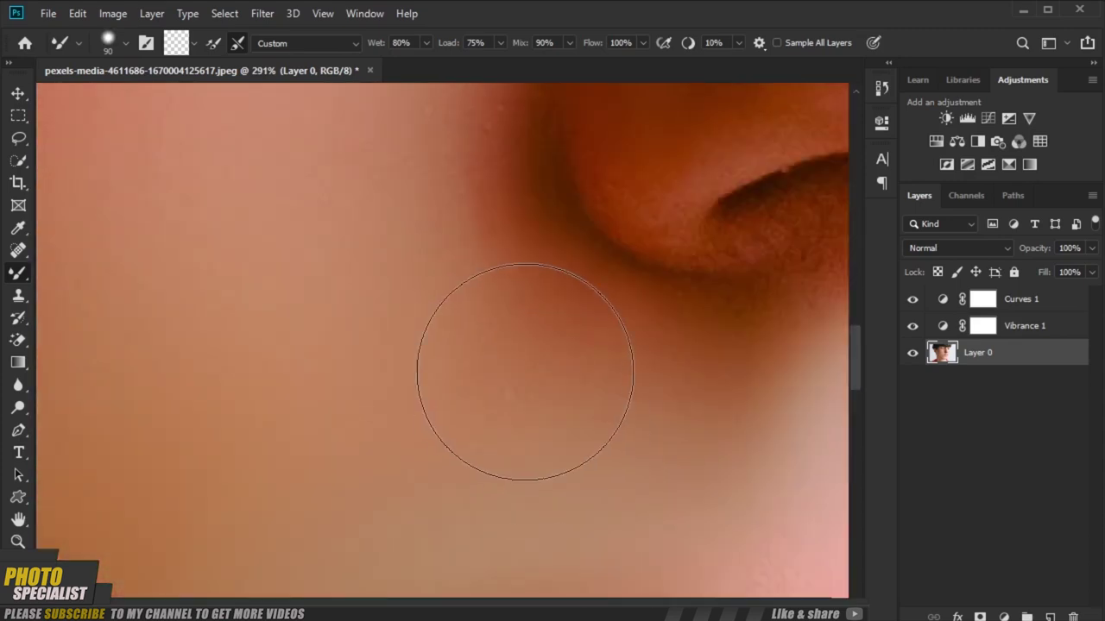
pyautogui.scroll(-2, 459, 266)
pyautogui.scroll(-3, 419, 434)
# Smooth the broad cheek, jaw edge and darker neck edge with the mixer brush
pyautogui.press(']')
pyautogui.press(']')
pyautogui.press(']')
pyautogui.scroll(1, 503, 424)
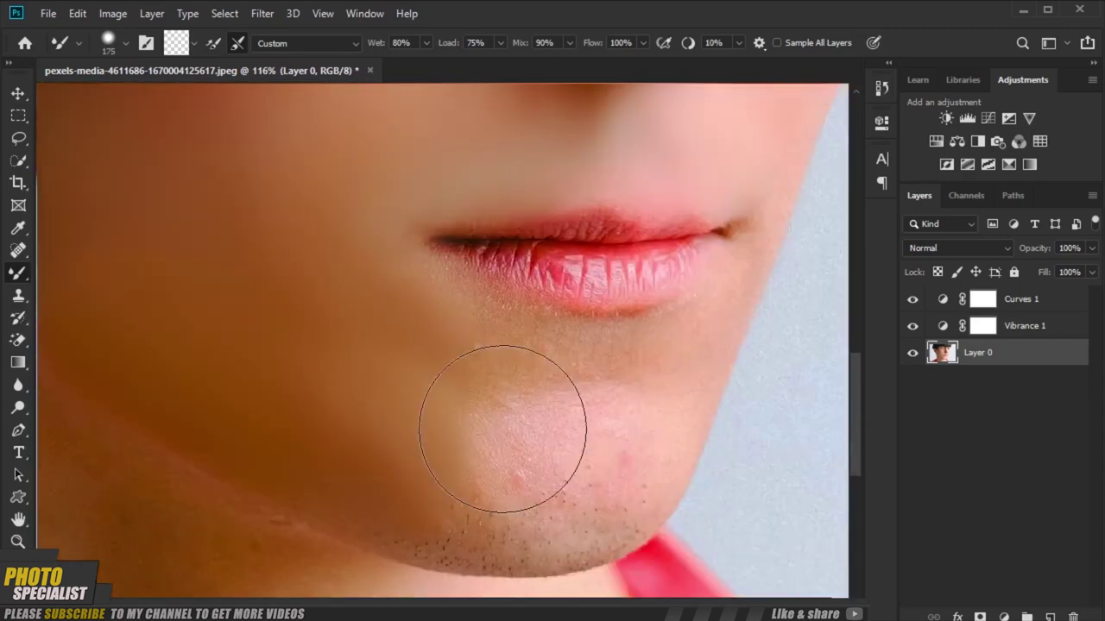
pyautogui.scroll(-1, 310, 409)
pyautogui.scroll(2, 310, 409)
pyautogui.scroll(-3, 610, 458)
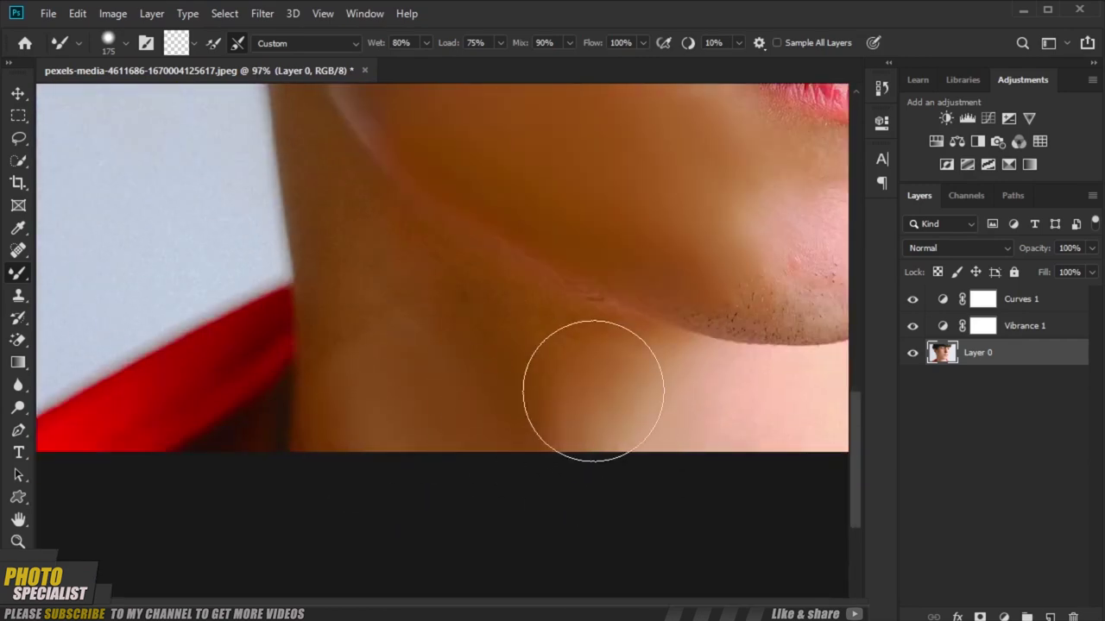
pyautogui.press('[')
pyautogui.press('[')
pyautogui.press('[')
pyautogui.scroll(1, 365, 473)
pyautogui.moveTo(355, 475); pyautogui.dragTo(391, 505)
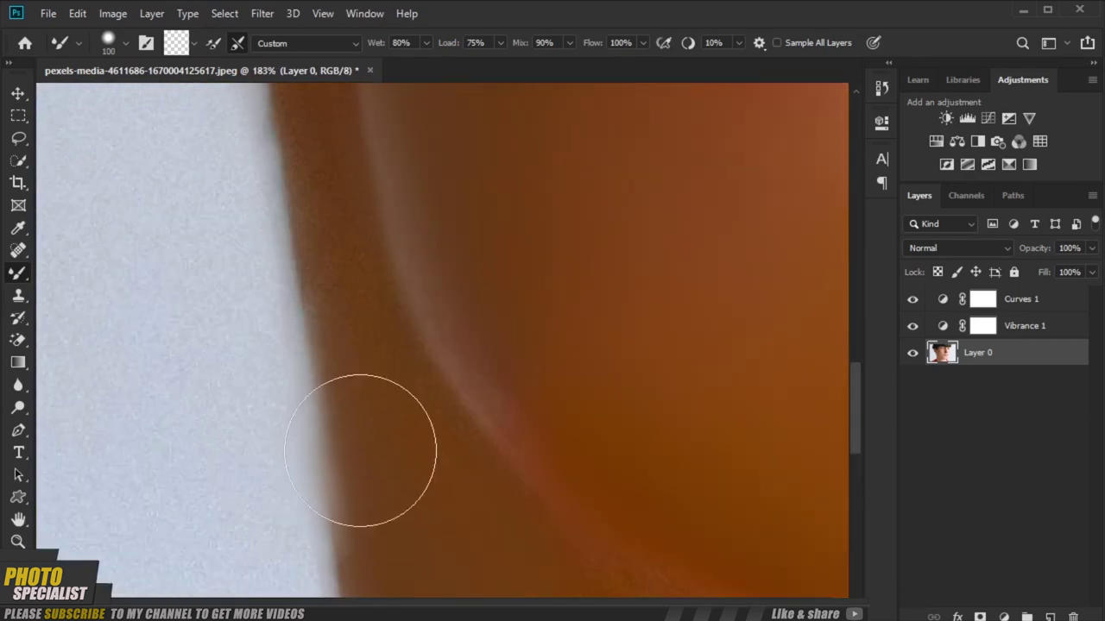
# Enlarge the mixer brush and blend the skin along the chin
pyautogui.rightClick(388, 348)
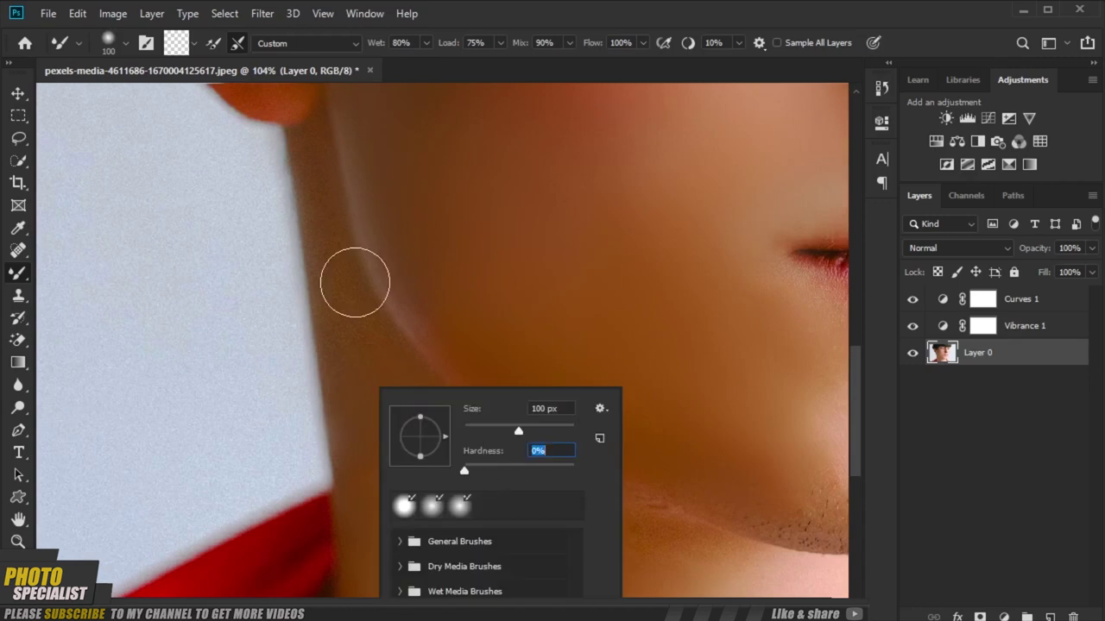
pyautogui.scroll(3, 345, 273)
pyautogui.moveTo(373, 550); pyautogui.dragTo(424, 276)
pyautogui.scroll(-2, 375, 340)
pyautogui.press(']')
pyautogui.press(']')
pyautogui.press(']')
pyautogui.scroll(-2, 439, 406)
pyautogui.scroll(-1, 345, 374)
pyautogui.scroll(3, 344, 374)
pyautogui.moveTo(135, 210); pyautogui.dragTo(267, 234)
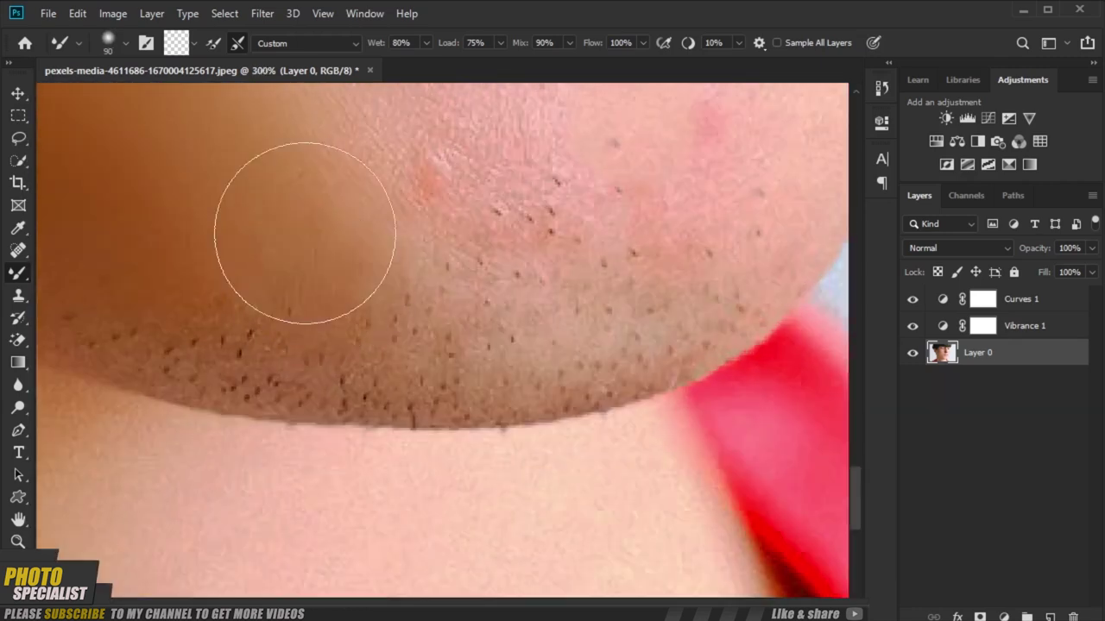
pyautogui.moveTo(233, 301); pyautogui.dragTo(565, 408)
pyautogui.scroll(-3, 500, 375)
pyautogui.press(']')
pyautogui.press(']')
pyautogui.press(']')
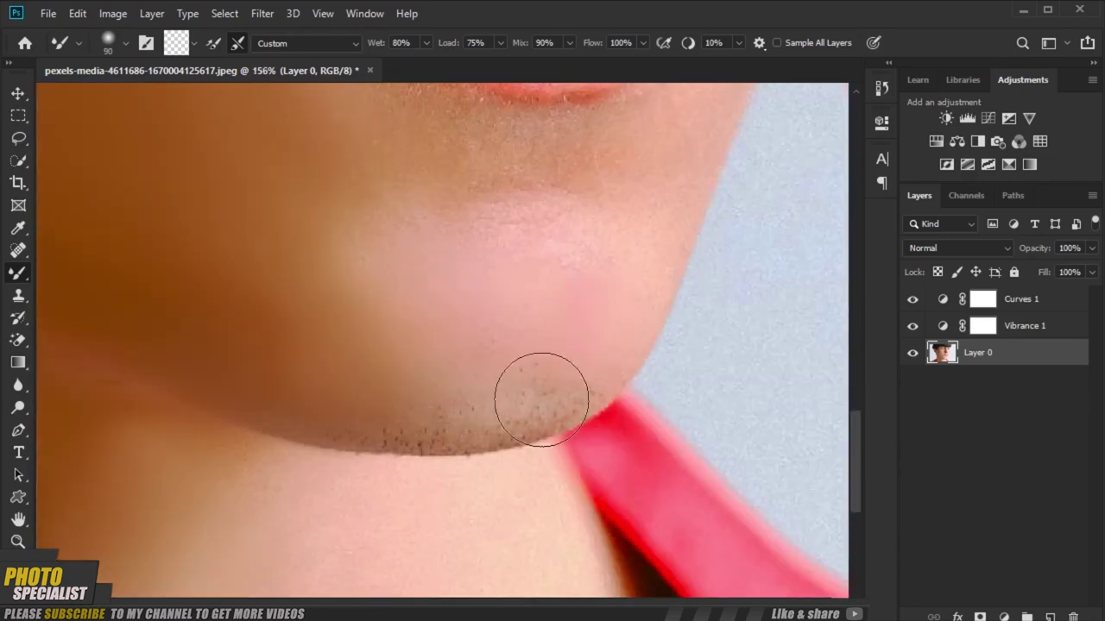
# Blend the lips and nostril area with a smaller mixer brush
pyautogui.press('[')
pyautogui.press('[')
pyautogui.press('[')
pyautogui.scroll(3, 274, 447)
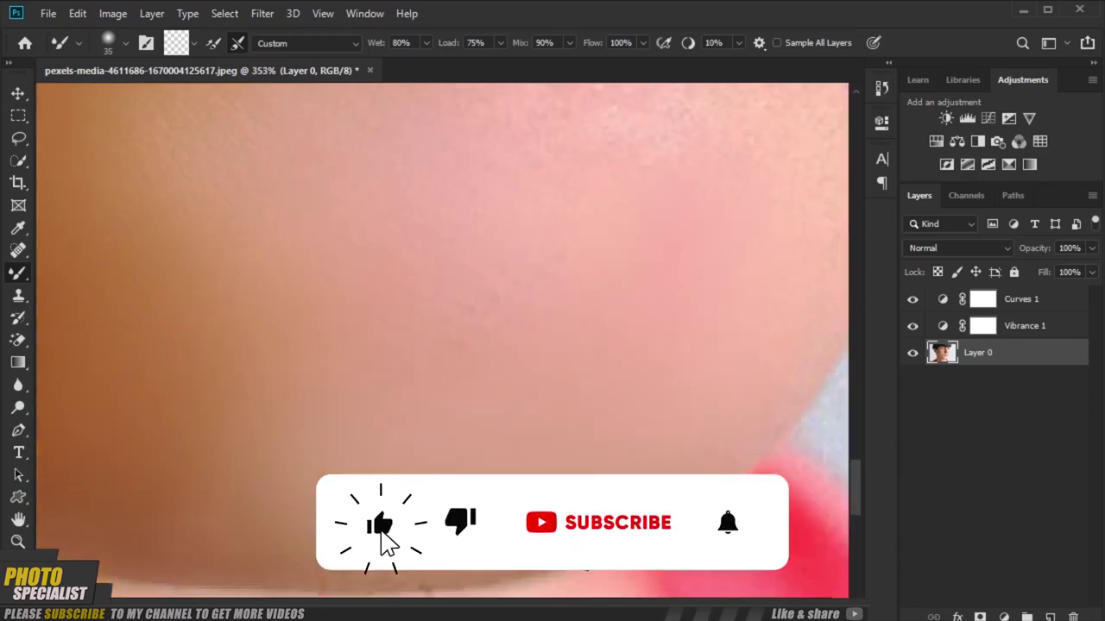
pyautogui.scroll(-3, 354, 505)
pyautogui.press(']')
pyautogui.press(']')
pyautogui.press(']')
pyautogui.press('[')
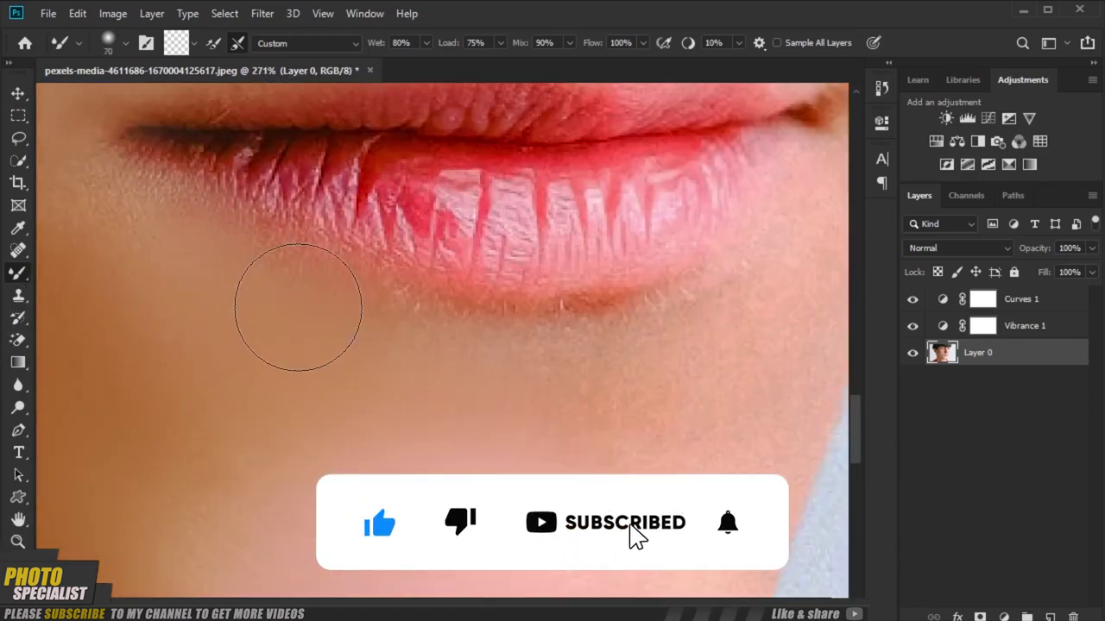
pyautogui.scroll(2, 291, 316)
pyautogui.press('[')
pyautogui.press('[')
pyautogui.press('[')
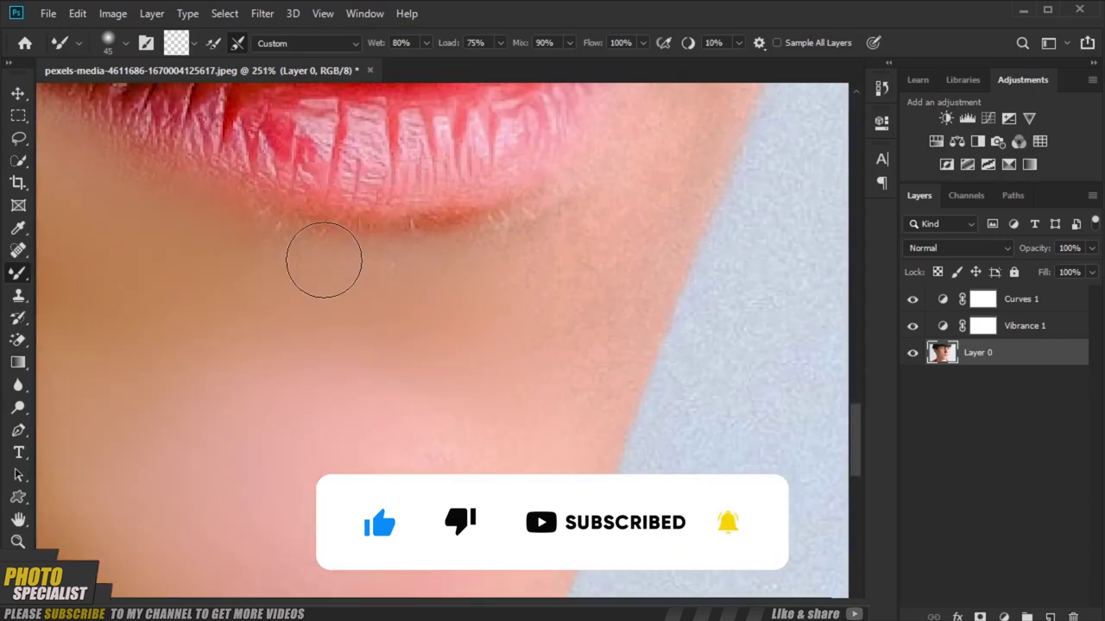
# Smooth the jawline and mouth corners, extending the painterly finish across the face
pyautogui.scroll(-1, 374, 337)
pyautogui.hscroll(3, 374, 337)
pyautogui.scroll(2, 385, 409)
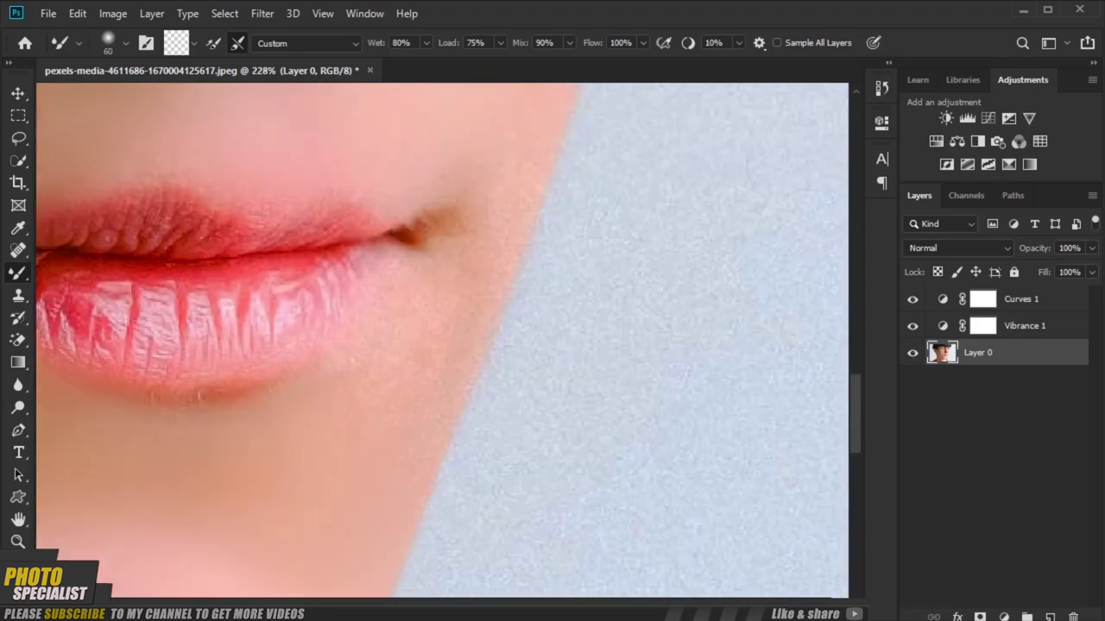
pyautogui.scroll(-2, 389, 414)
pyautogui.scroll(3, 420, 395)
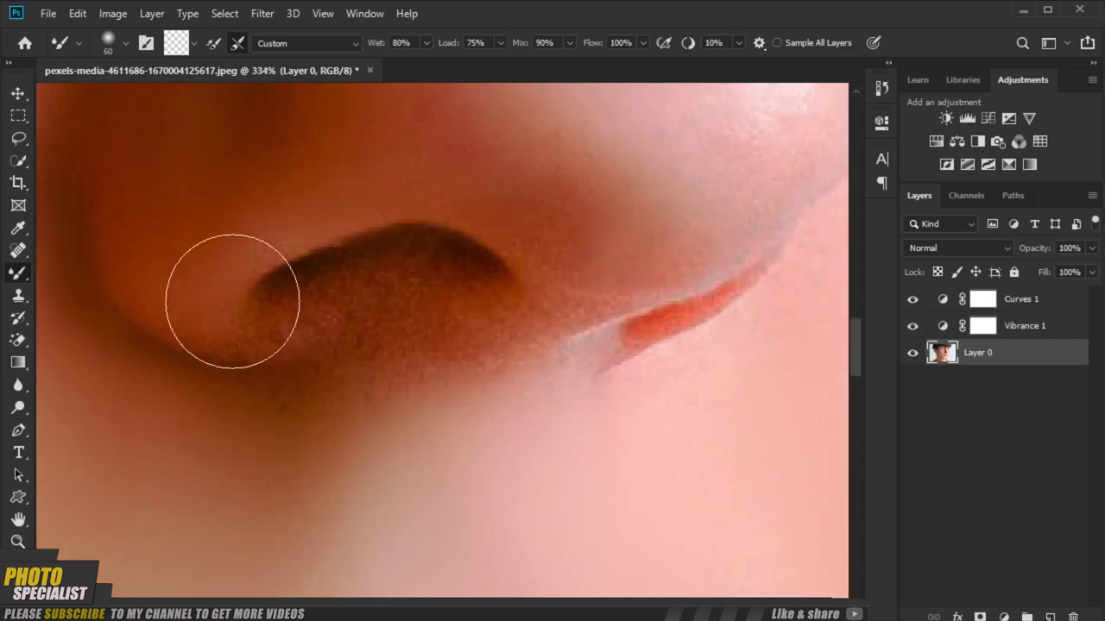
pyautogui.scroll(-3, 316, 431)
pyautogui.scroll(3, 303, 377)
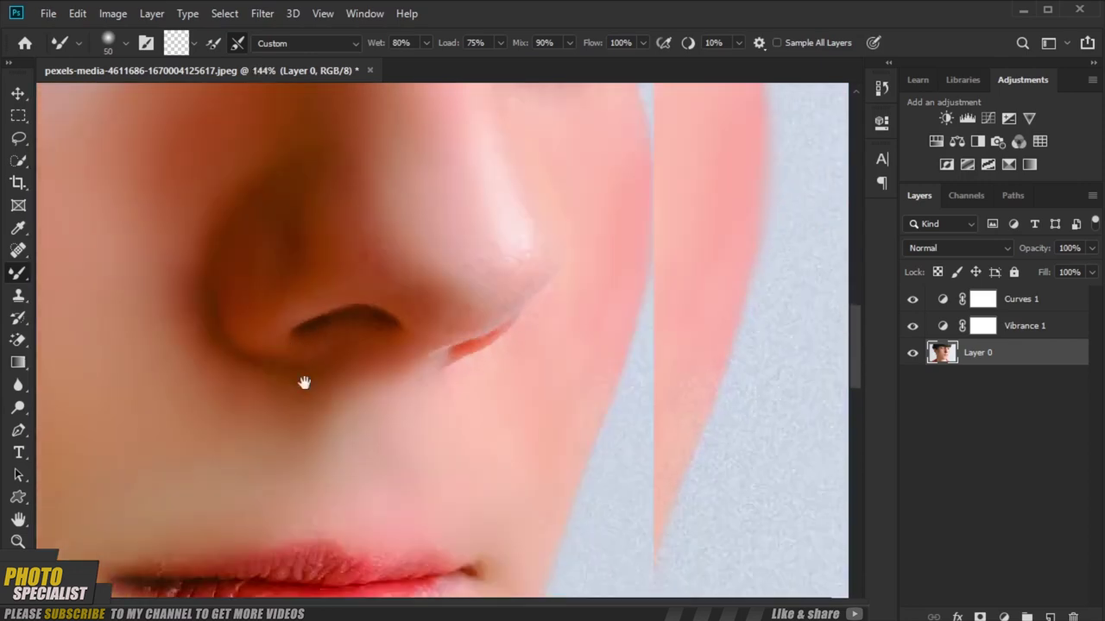
pyautogui.scroll(-2, 357, 411)
pyautogui.hscroll(1, 389, 374)
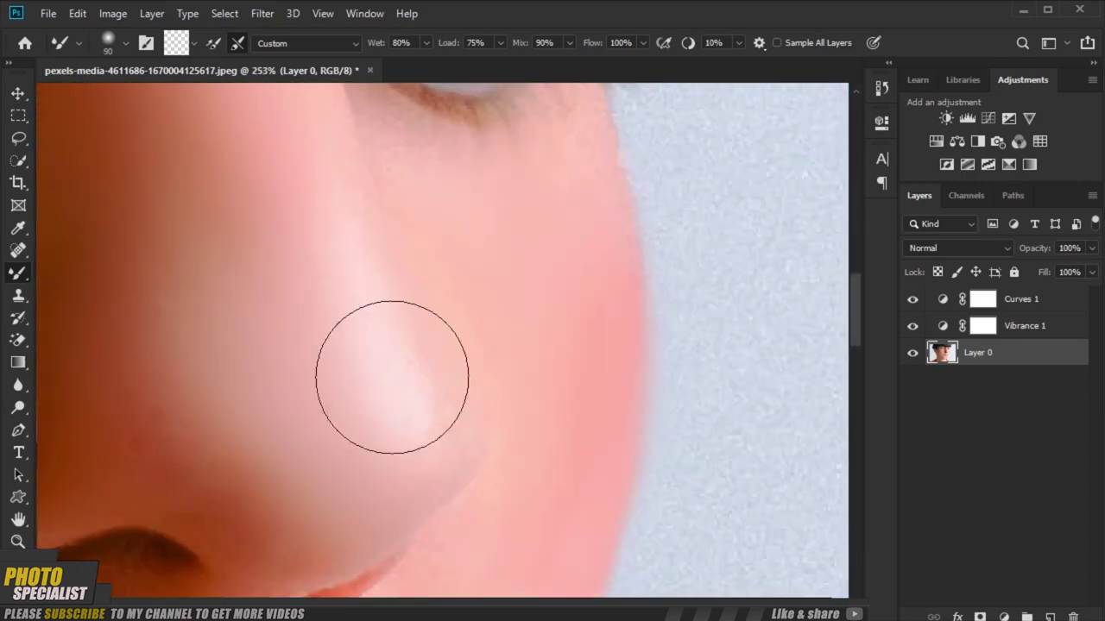
pyautogui.scroll(3, 402, 288)
pyautogui.scroll(3, 515, 442)
pyautogui.hscroll(-2, 728, 394)
pyautogui.scroll(-3, 419, 481)
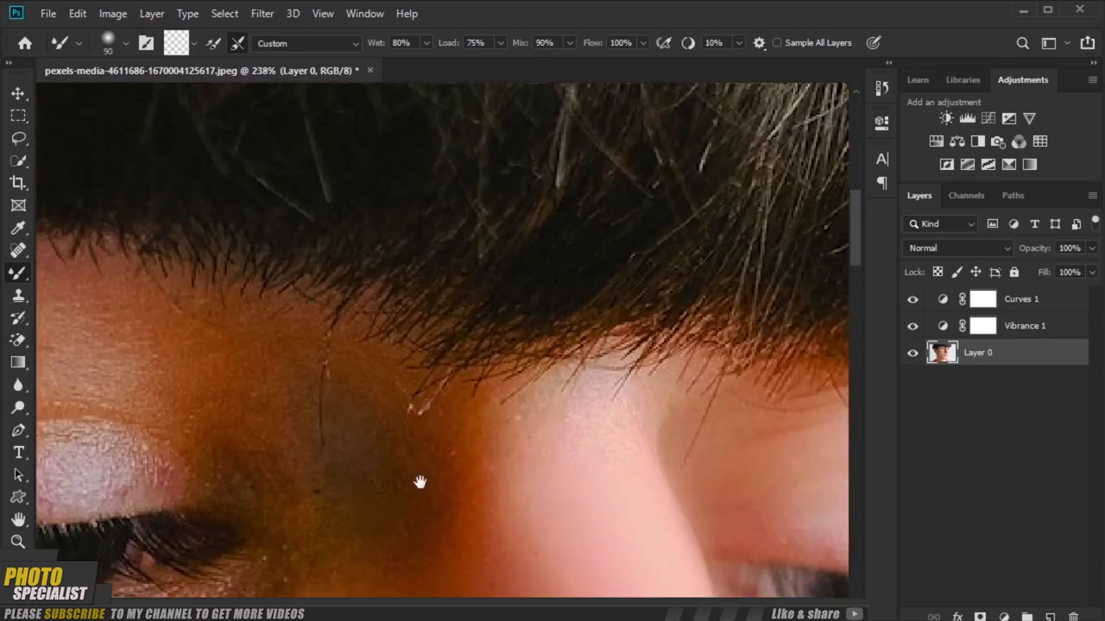
pyautogui.scroll(-3, 424, 493)
pyautogui.scroll(-2, 355, 360)
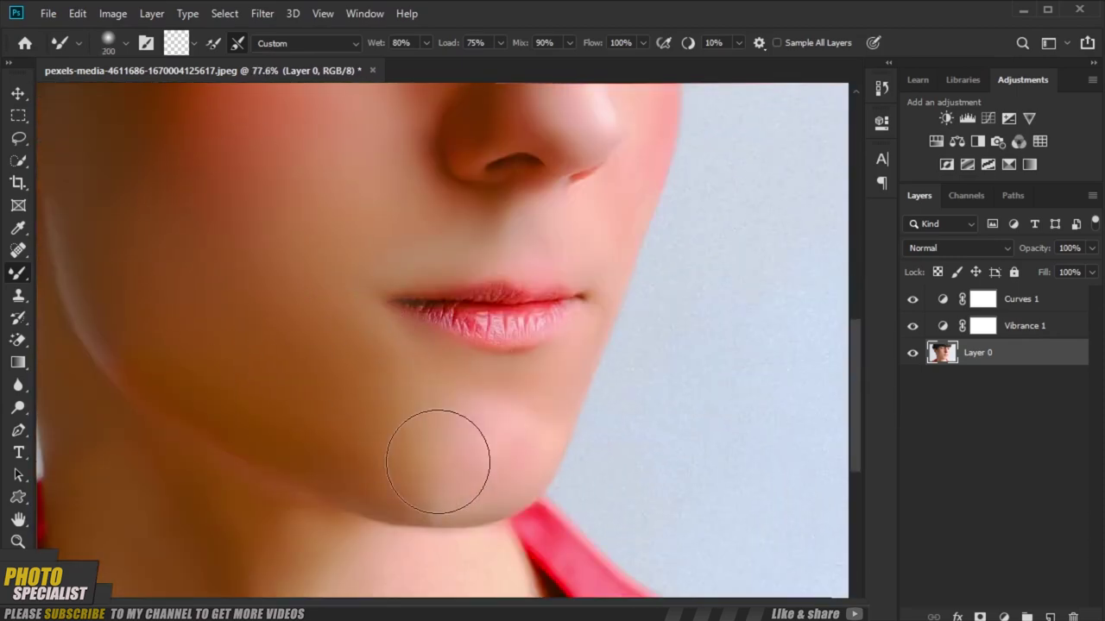
pyautogui.scroll(3, 438, 461)
pyautogui.scroll(-2, 328, 419)
pyautogui.scroll(3, 468, 481)
pyautogui.hscroll(3, 348, 543)
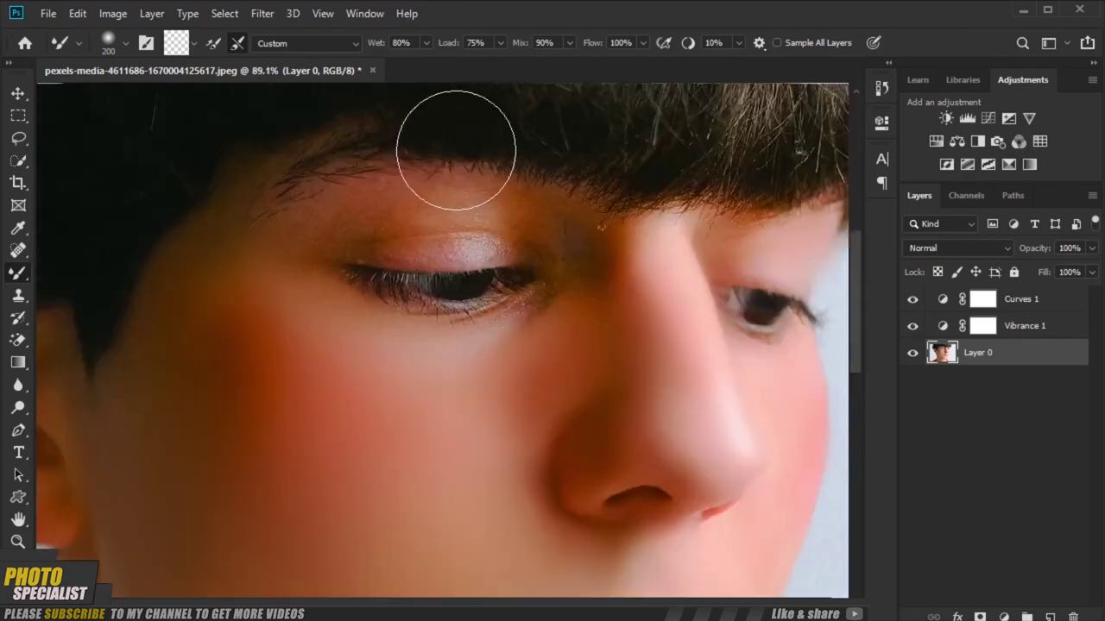
pyautogui.scroll(2, 455, 151)
pyautogui.scroll(-2, 592, 234)
pyautogui.hscroll(2, 661, 382)
pyautogui.scroll(-5, 475, 382)
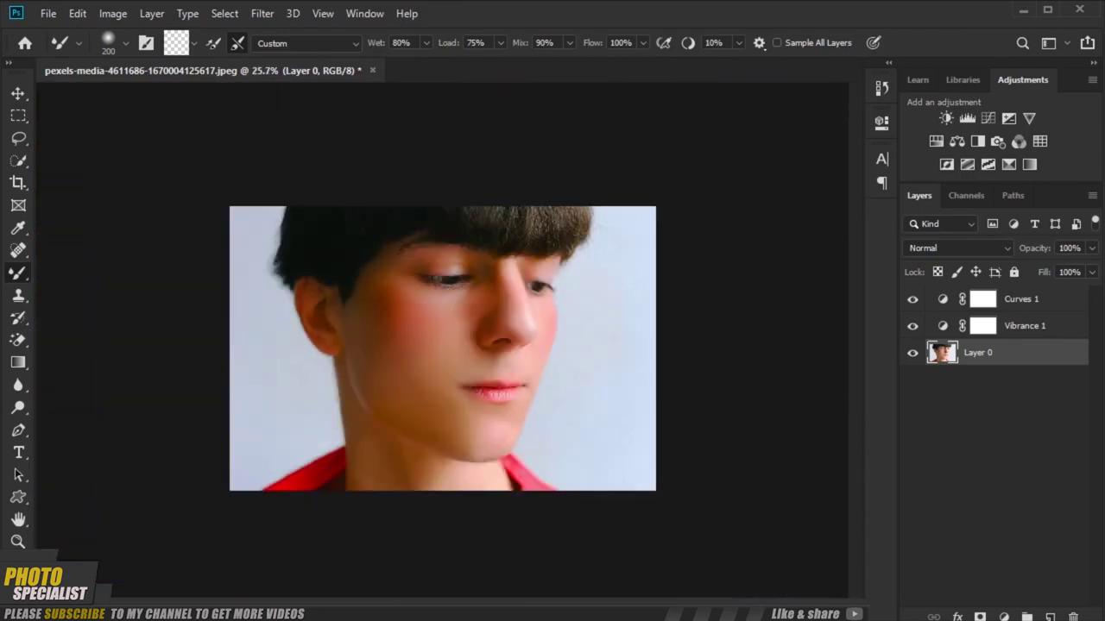
pyautogui.scroll(10, 492, 393)
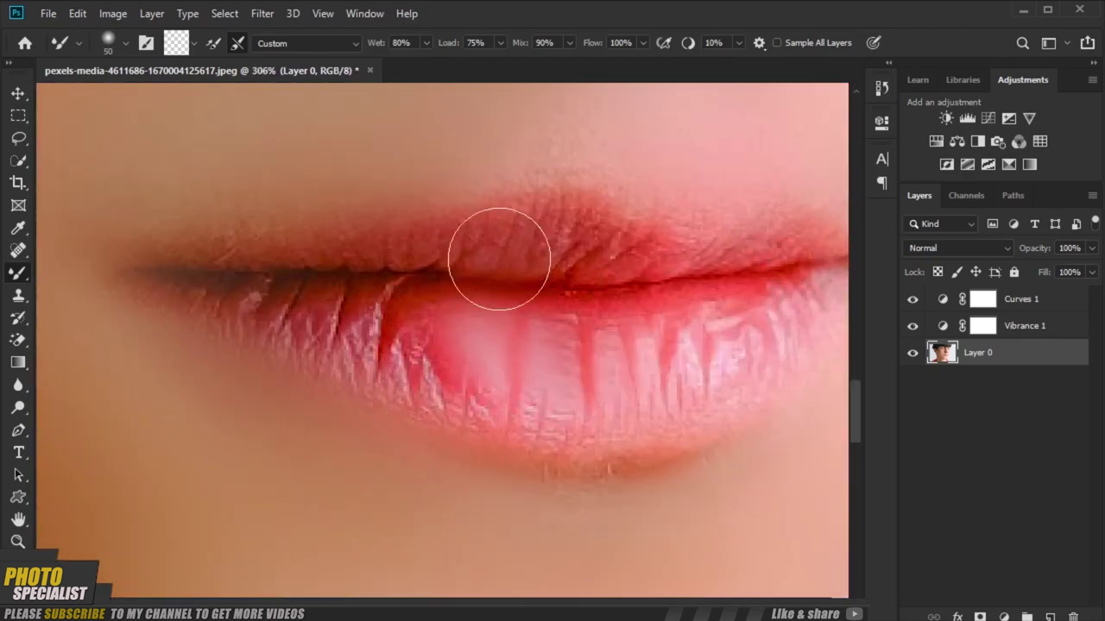
pyautogui.scroll(-2, 604, 321)
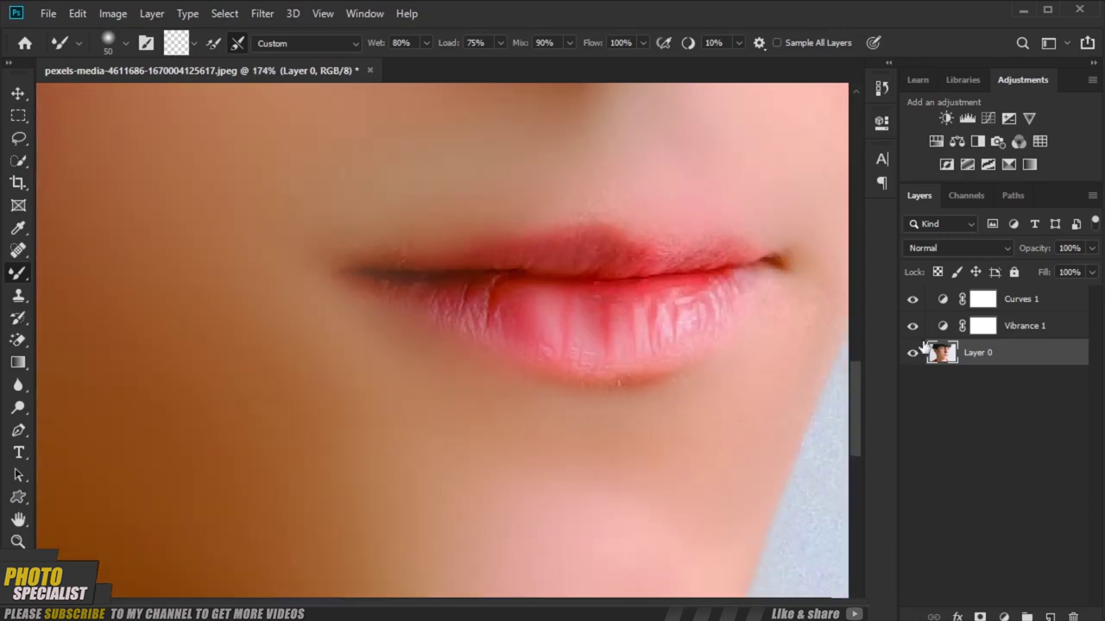
pyautogui.scroll(3, 505, 387)
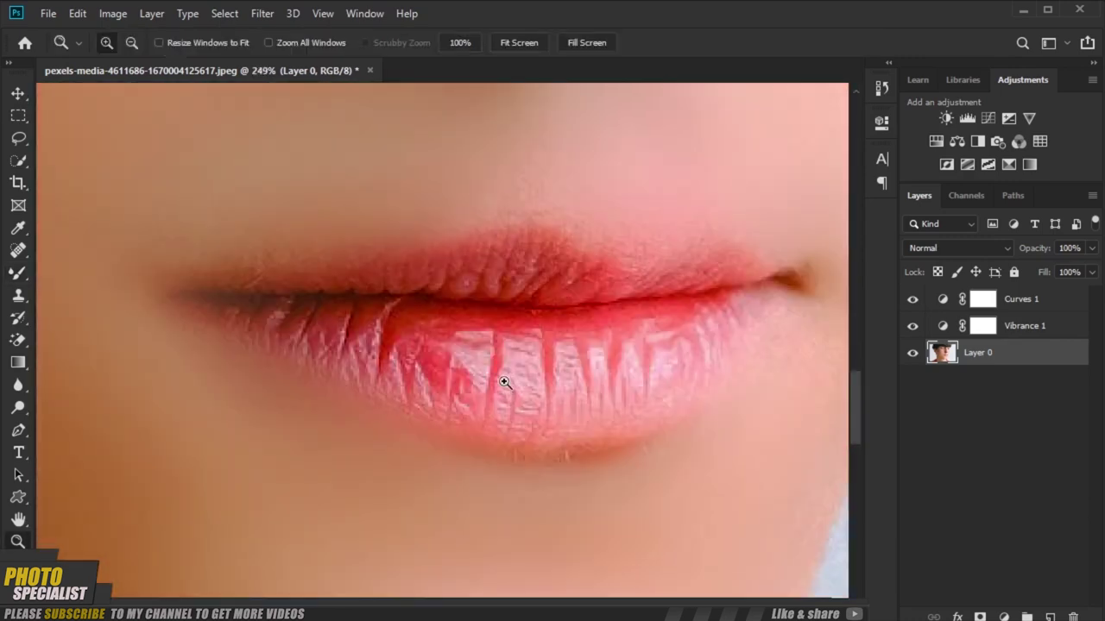
pyautogui.scroll(2, 555, 244)
pyautogui.scroll(-2, 573, 153)
pyautogui.scroll(2, 298, 193)
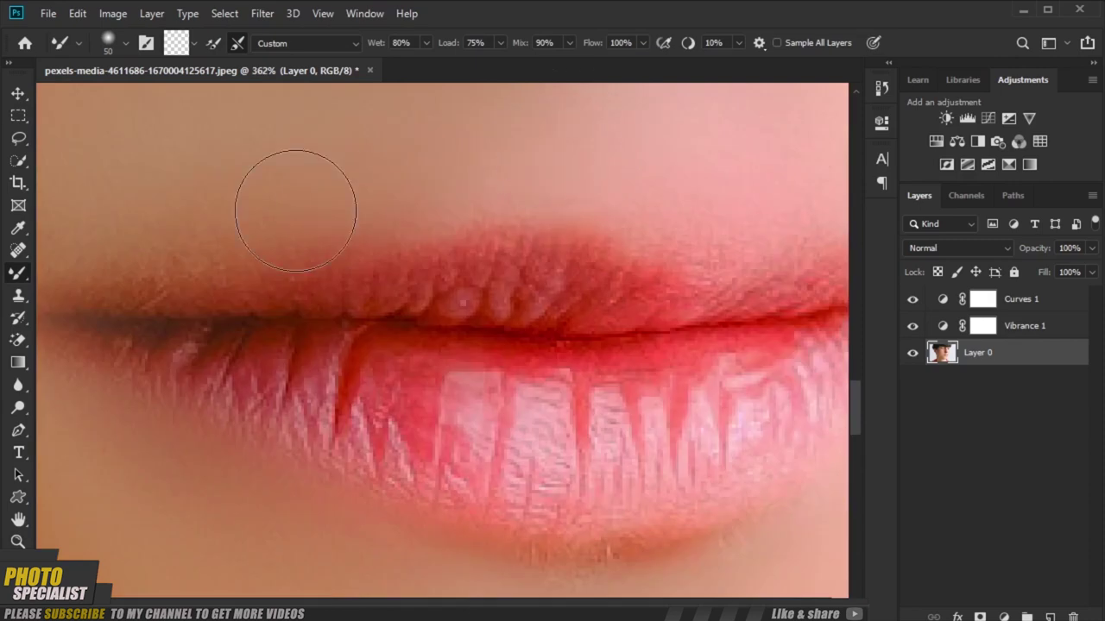
pyautogui.scroll(-3, 530, 202)
pyautogui.scroll(3, 703, 361)
pyautogui.scroll(-2, 629, 486)
pyautogui.scroll(3, 567, 316)
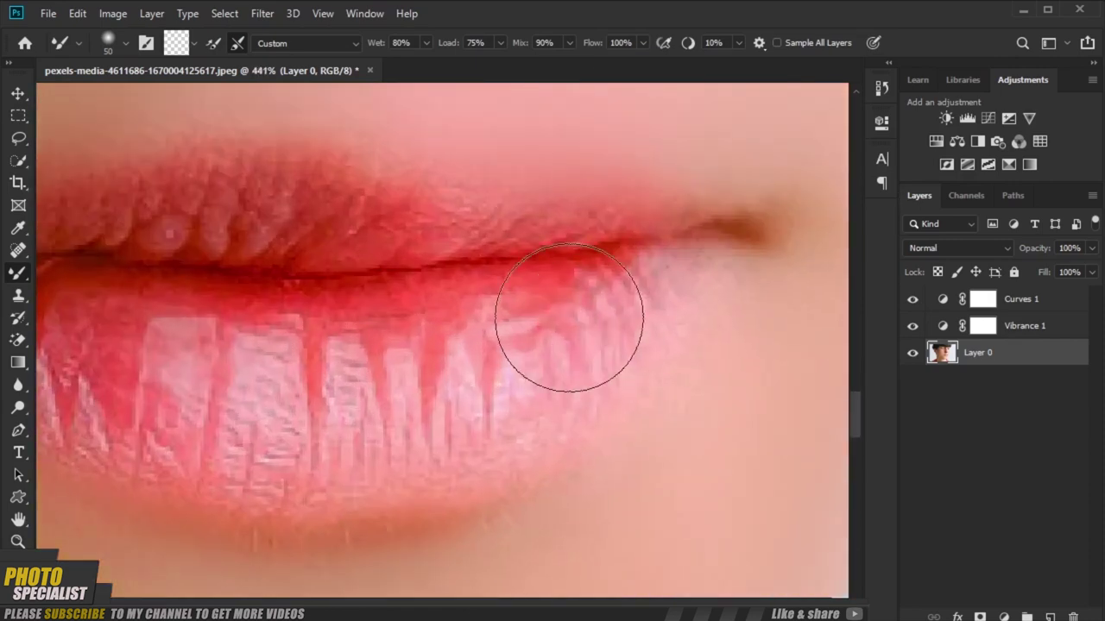
pyautogui.scroll(-3, 299, 208)
# Add a Vibrance adjustment layer at -56 and invert its mask to hide the effect
pyautogui.scroll(-2, 299, 207)
pyautogui.click(1029, 118)
pyautogui.moveTo(719, 189); pyautogui.dragTo(676, 189)
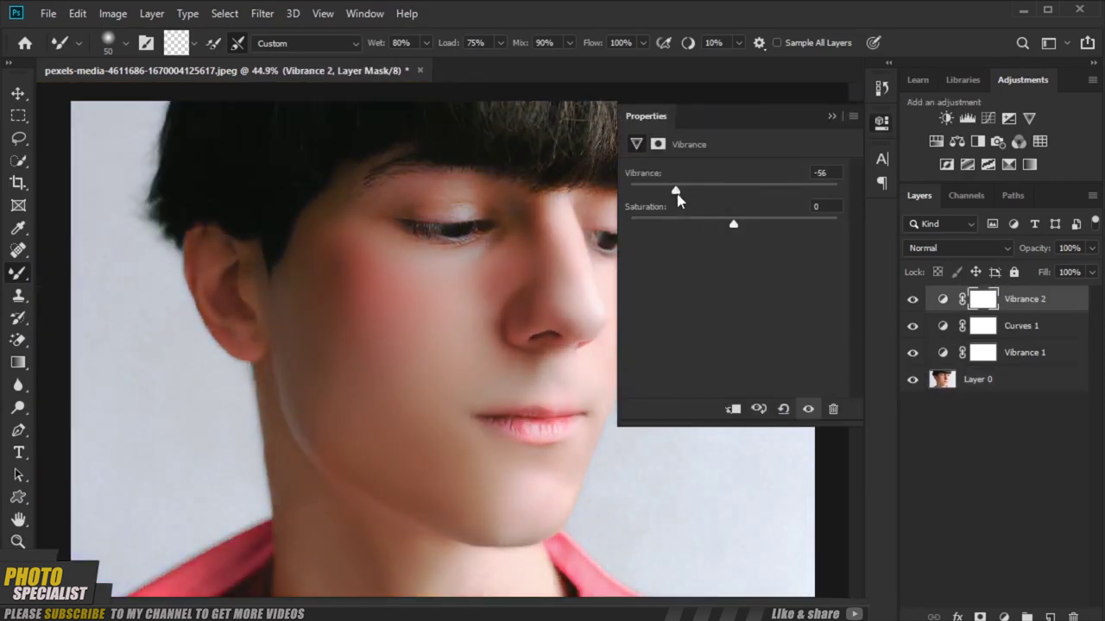
pyautogui.hotkey('ctrl', 'i')
pyautogui.scroll(3, 319, 226)
# Paint the desaturation onto the cheek and ear with the Brush tool
pyautogui.rightClick(18, 273)
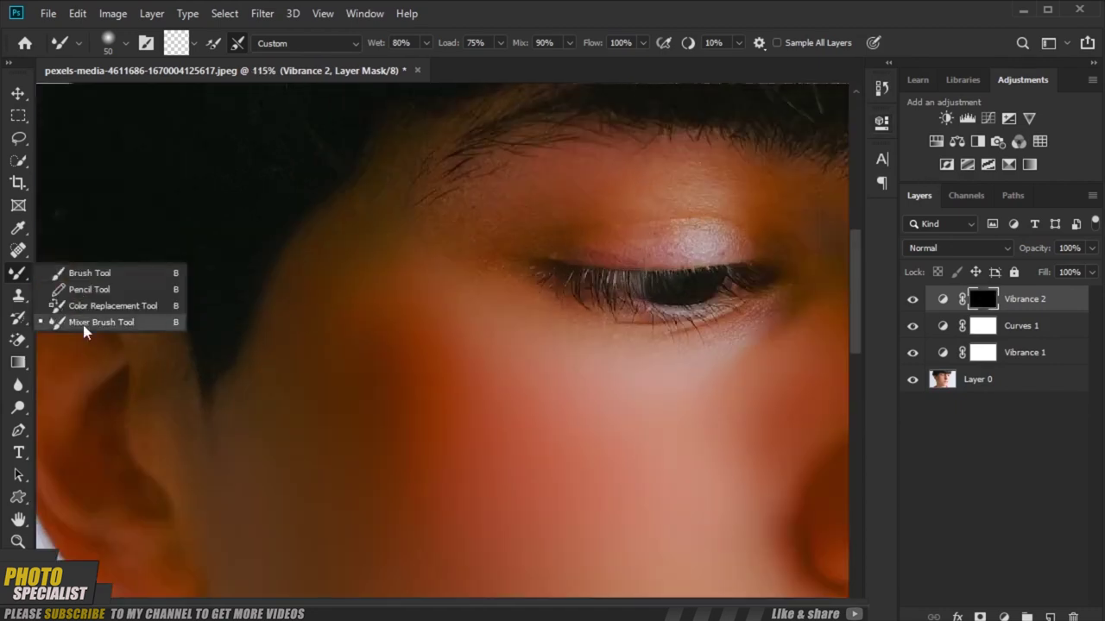
pyautogui.click(87, 328)
pyautogui.rightClick(18, 273)
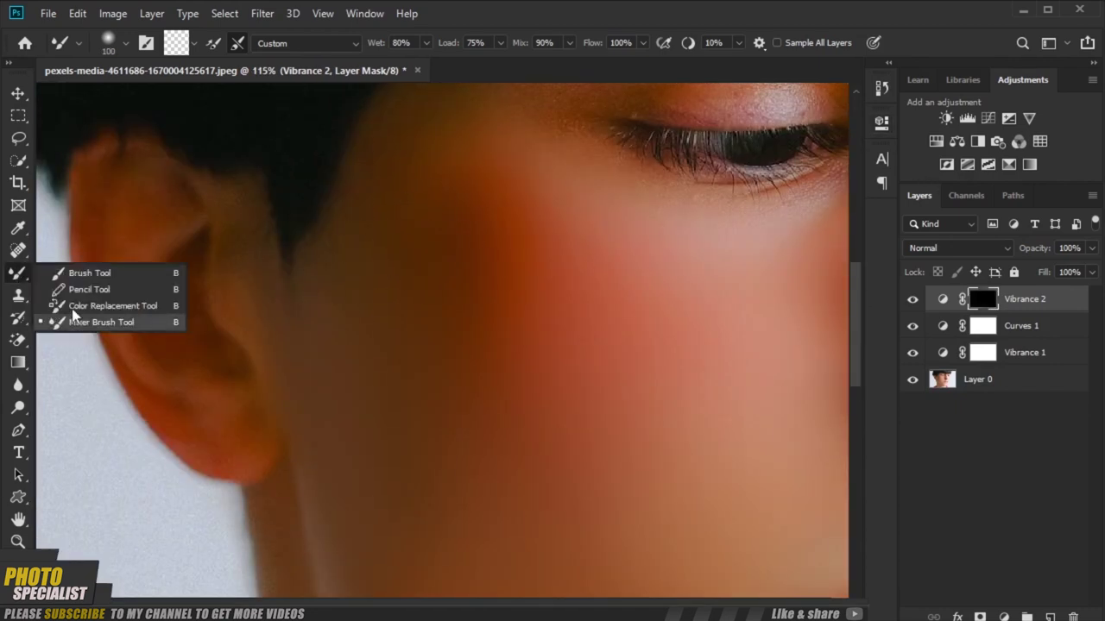
pyautogui.moveTo(648, 49); pyautogui.dragTo(608, 49)
pyautogui.press(']')
pyautogui.press(']')
pyautogui.press(']')
pyautogui.moveTo(432, 323); pyautogui.dragTo(483, 285)
pyautogui.scroll(-1, 187, 252)
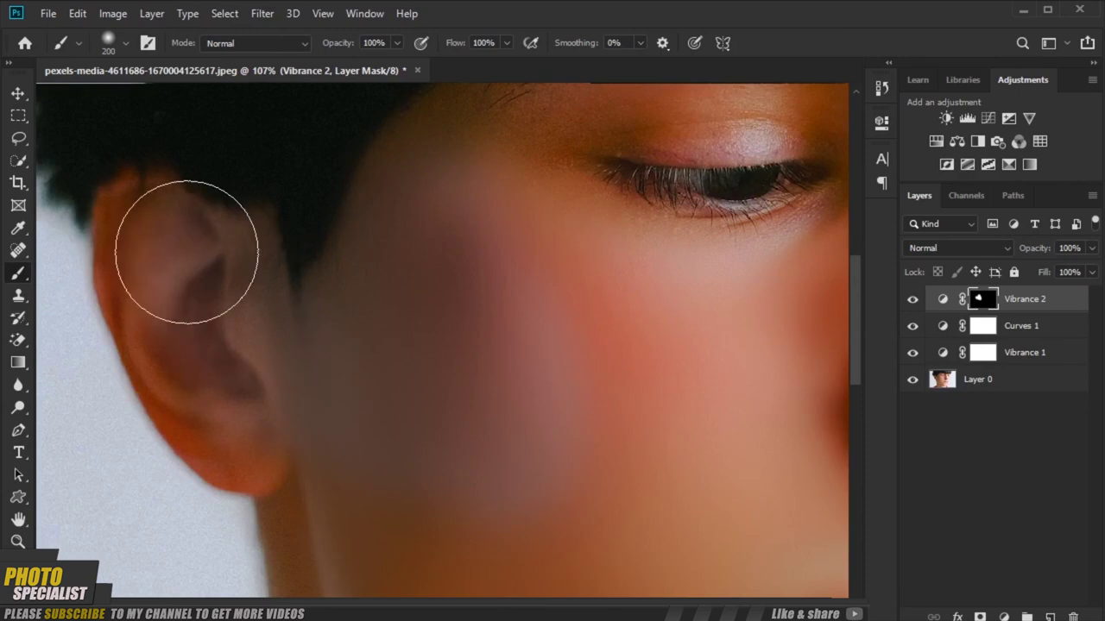
pyautogui.scroll(3, 333, 203)
pyautogui.scroll(-3, 328, 180)
# Paint the vibrance mask along the neck edge and across the face
pyautogui.rightClick(547, 251)
pyautogui.press('Return')
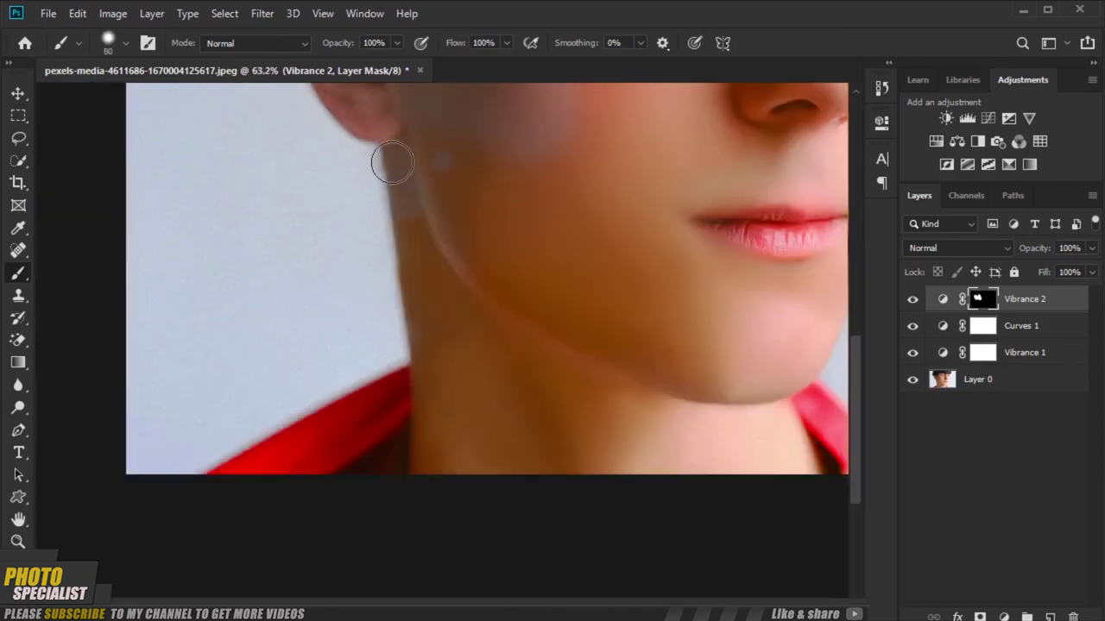
pyautogui.moveTo(389, 163); pyautogui.dragTo(390, 345)
pyautogui.scroll(-2, 584, 395)
pyautogui.scroll(2, 584, 395)
pyautogui.press(']')
pyautogui.press(']')
pyautogui.press(']')
pyautogui.moveTo(357, 395); pyautogui.dragTo(590, 276)
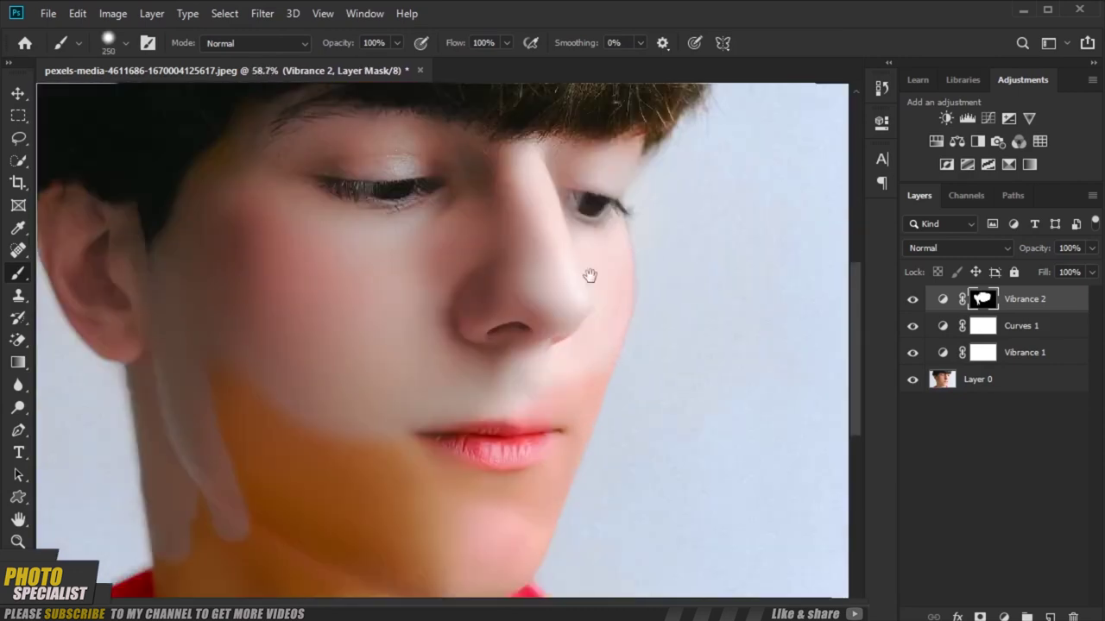
# Refine the vibrance mask around the lips, chin and neck
pyautogui.scroll(2, 530, 198)
pyautogui.scroll(-3, 518, 395)
pyautogui.scroll(1, 641, 264)
pyautogui.scroll(1, 511, 447)
pyautogui.press('[')
pyautogui.press('[')
pyautogui.press('[')
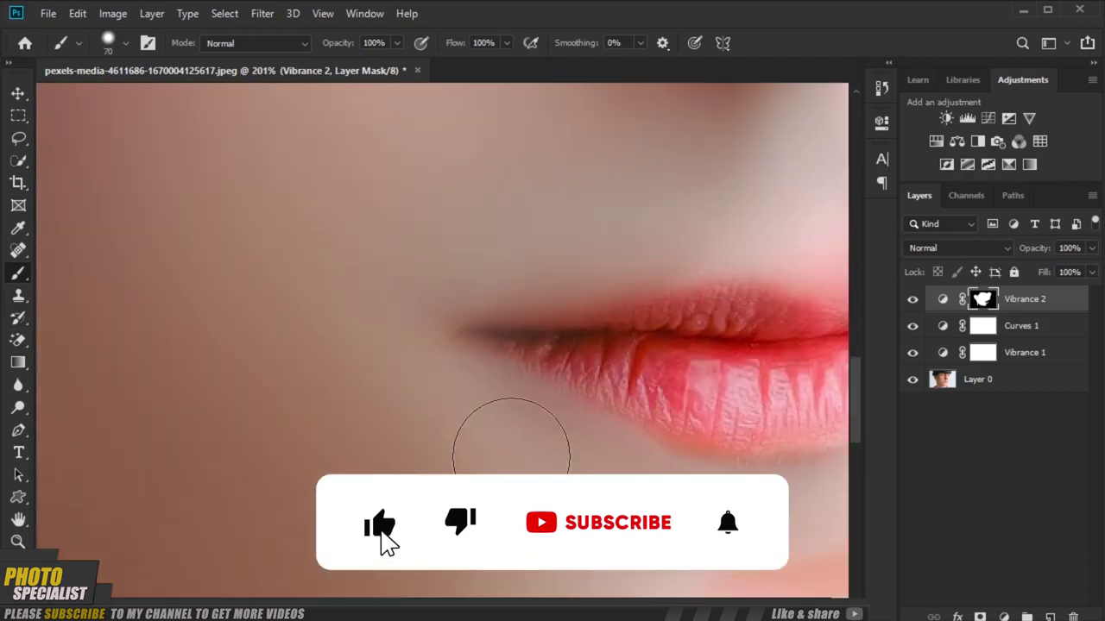
pyautogui.scroll(-2, 570, 436)
pyautogui.scroll(4, 395, 215)
pyautogui.scroll(-4, 609, 377)
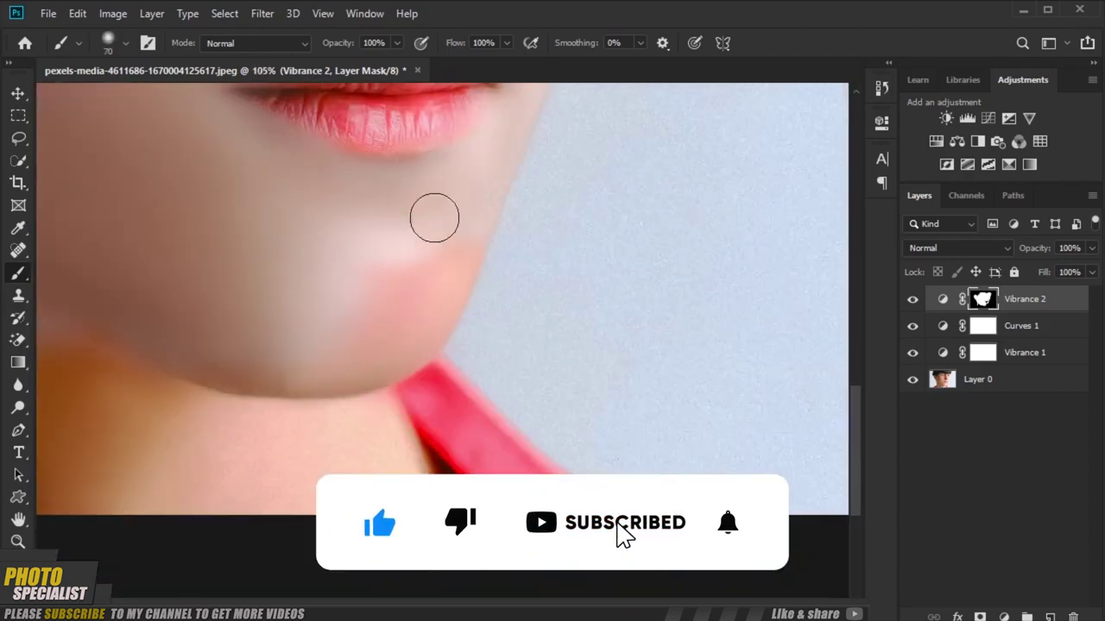
pyautogui.moveTo(434, 216); pyautogui.dragTo(307, 365)
pyautogui.scroll(-2, 182, 193)
pyautogui.press(']')
pyautogui.press(']')
pyautogui.press(']')
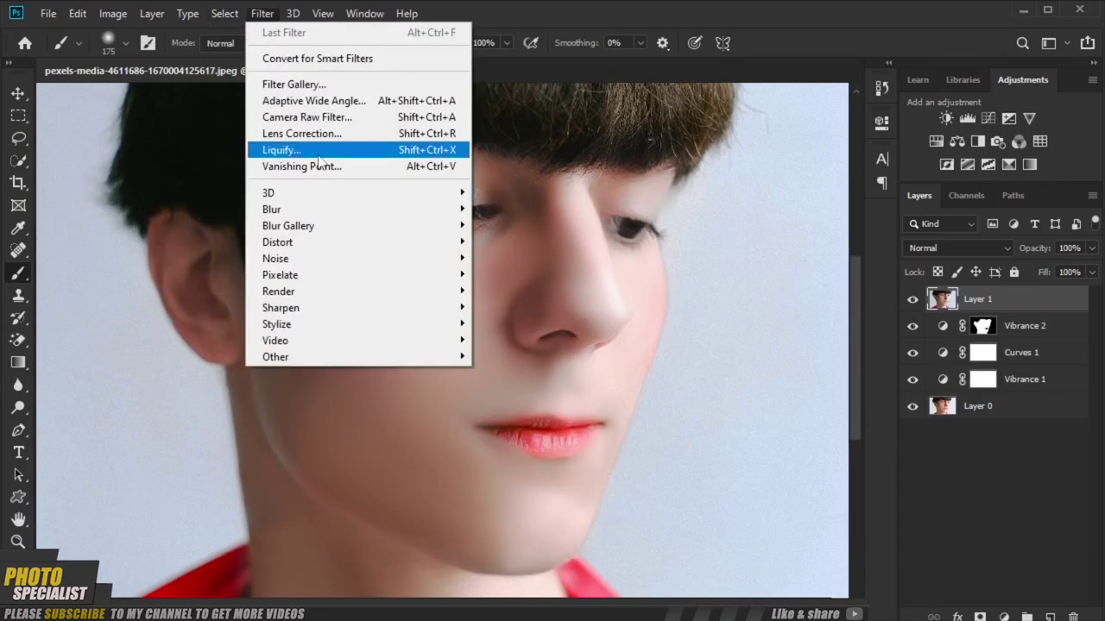
# Open Liquify on Layer 1, fit the whole face in view and switch to the Face Tool
pyautogui.click(293, 148)
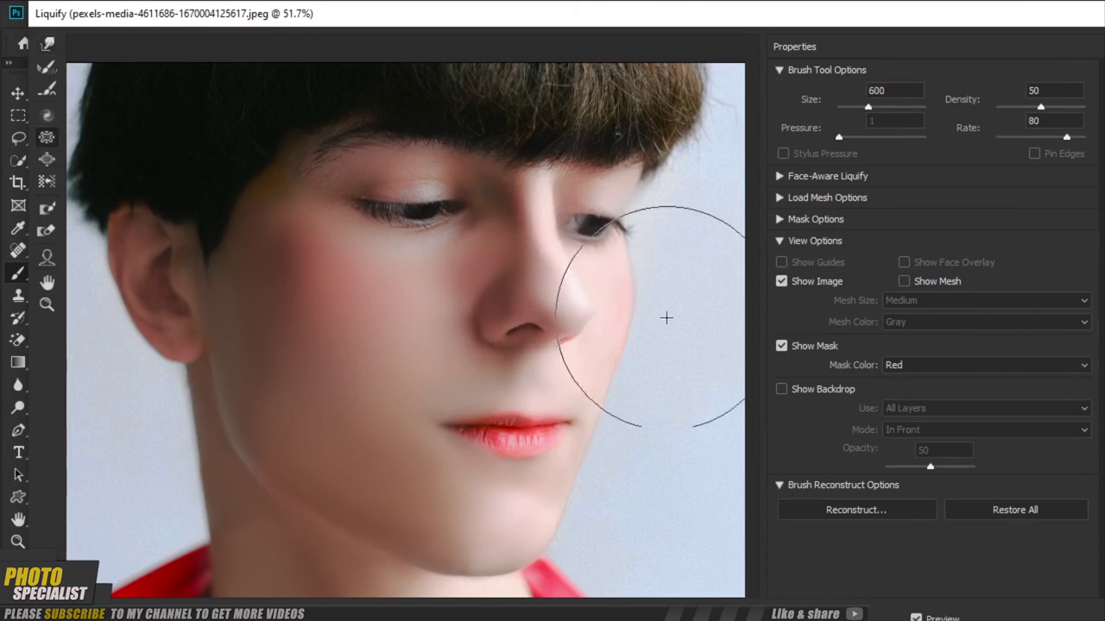
pyautogui.scroll(-1, 542, 295)
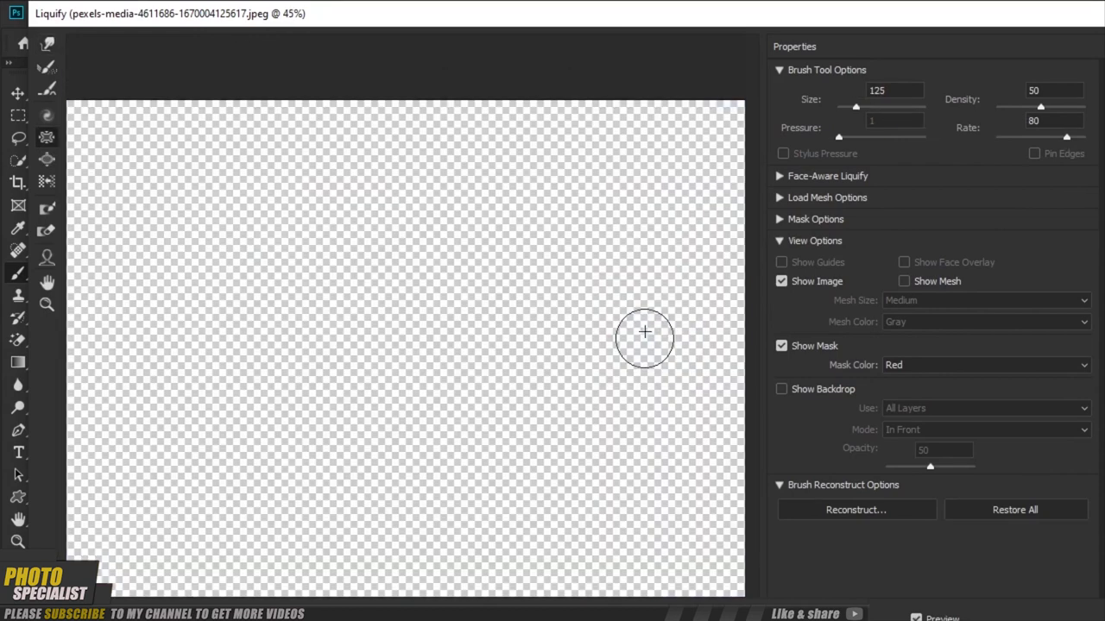
pyautogui.scroll(1, 521, 264)
pyautogui.scroll(1, 548, 264)
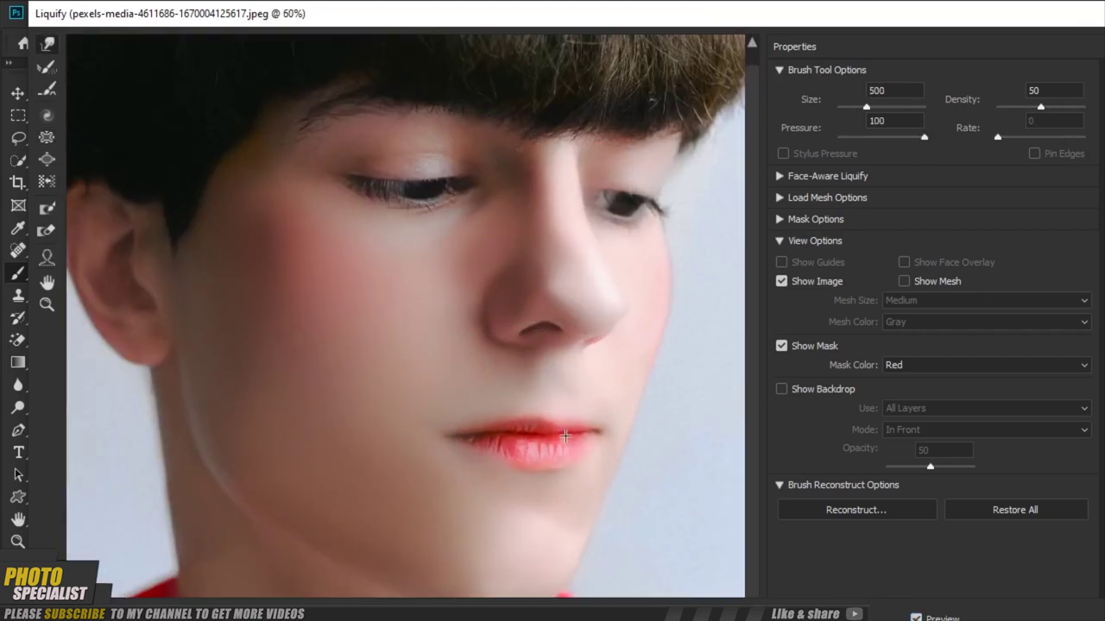
pyautogui.hotkey('ctrl', '0')
pyautogui.press('a')
pyautogui.press('Return')
pyautogui.click(779, 176)
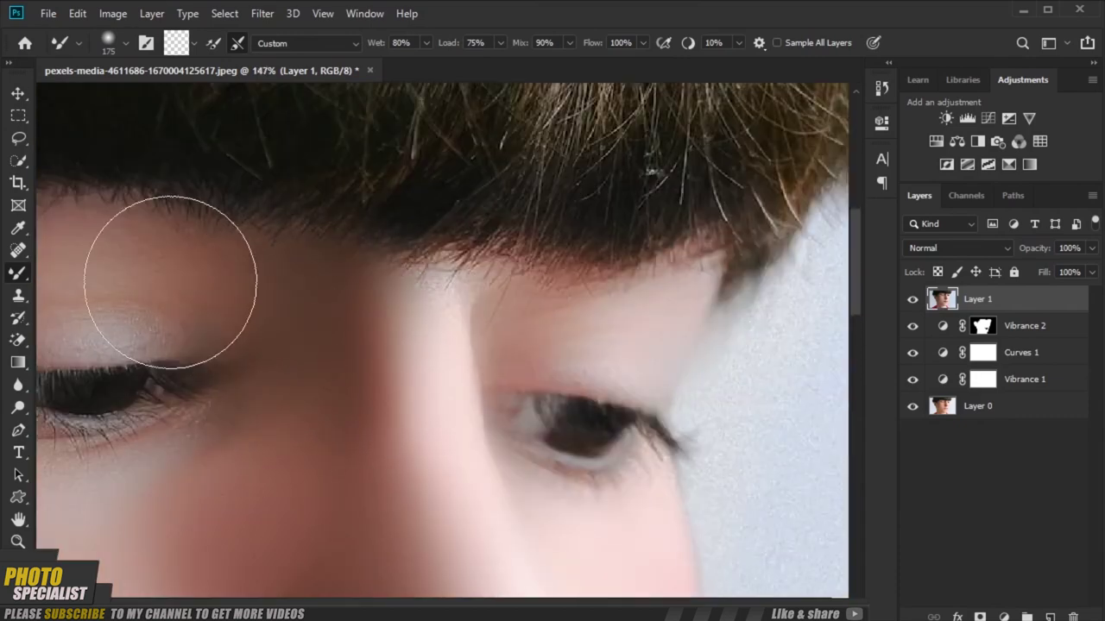
# Fit the whole face in view and launch the Camera Raw Filter on Layer 1
pyautogui.hotkey('ctrl', '0')
pyautogui.scroll(3, 495, 178)
pyautogui.scroll(3, 460, 398)
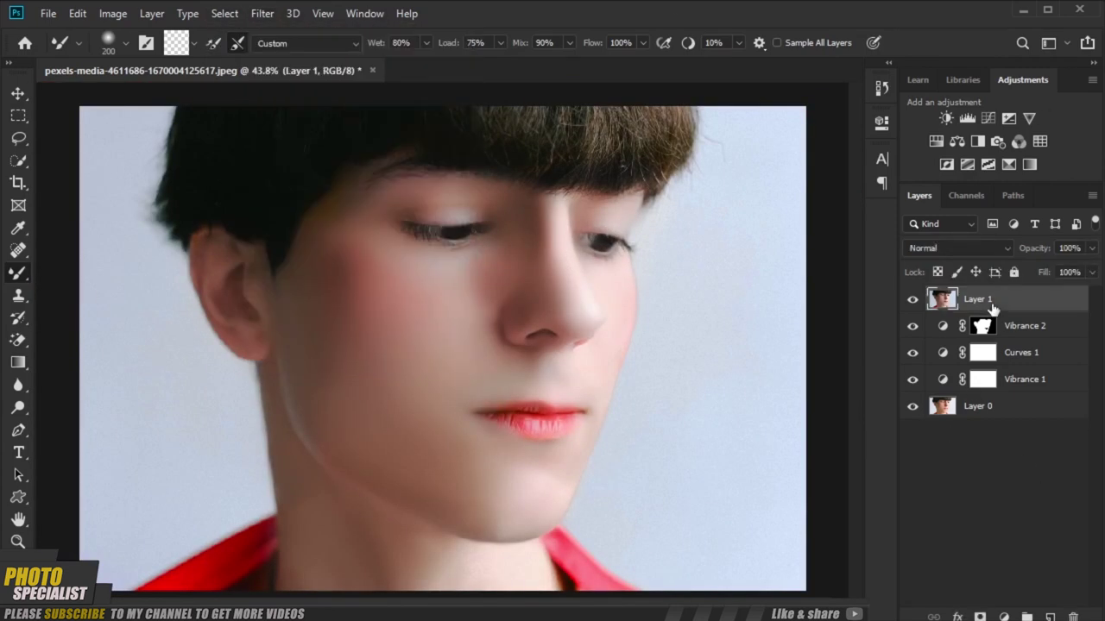
pyautogui.hotkey('ctrl', 'shift', 'a')
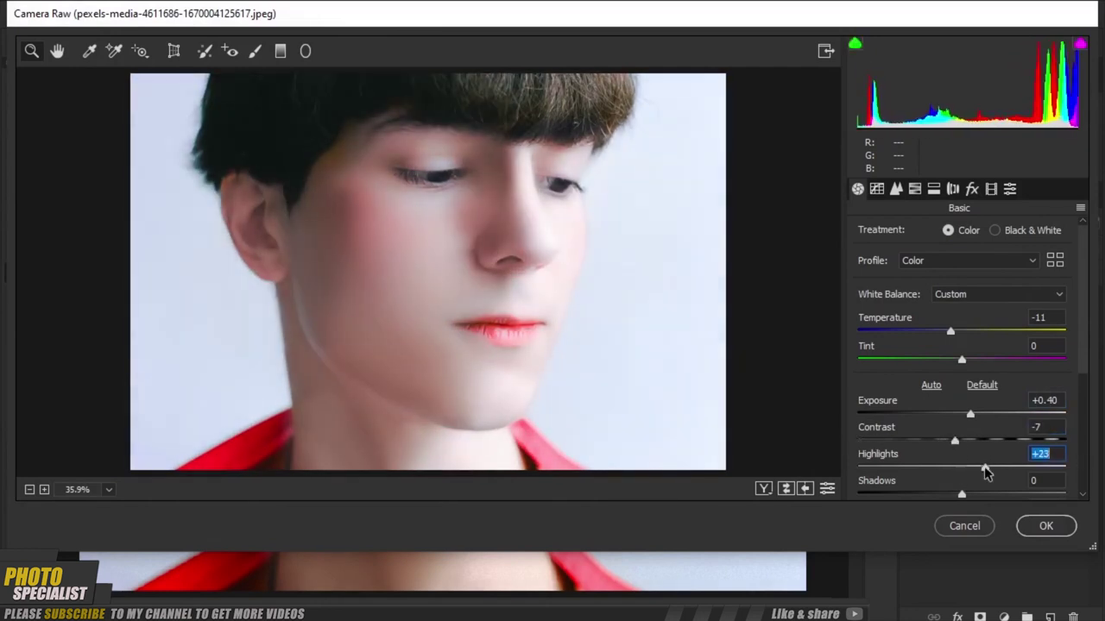
# In Camera Raw, lower Highlights to -78 and raise Shadows to +38, tweaking the other tone sliders
pyautogui.moveTo(962, 467); pyautogui.dragTo(881, 467)
pyautogui.scroll(-5, 1014, 444)
pyautogui.moveTo(961, 288); pyautogui.dragTo(1001, 288)
pyautogui.moveTo(959, 409); pyautogui.dragTo(936, 409)
pyautogui.scroll(-1, 988, 446)
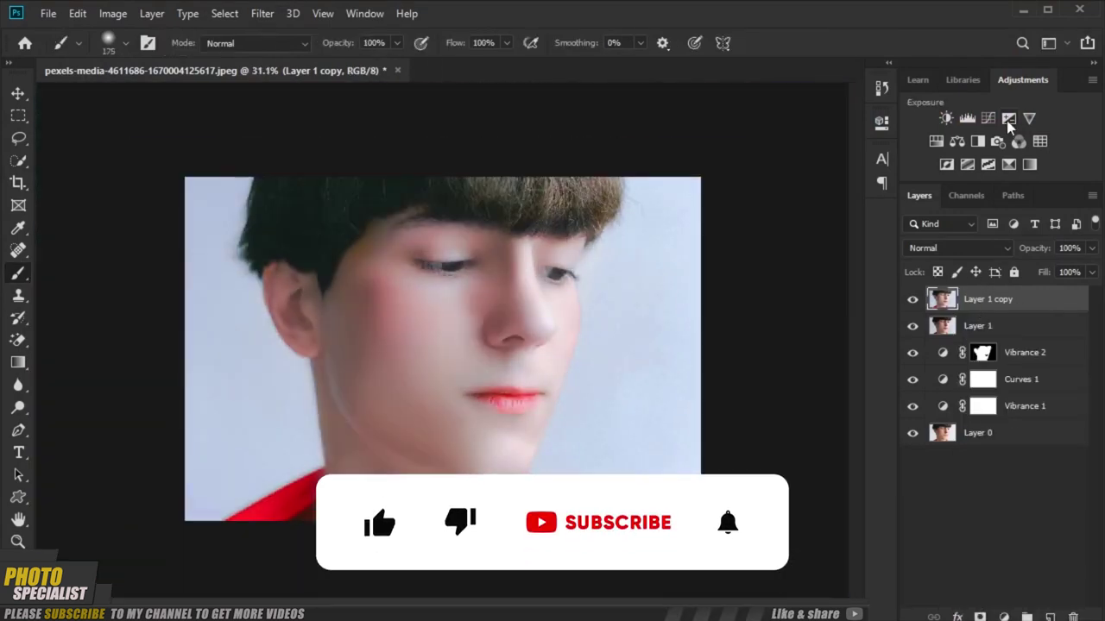
# Open an item at the top of the window and cancel it with Escape
pyautogui.click(322, 13)
pyautogui.press('Escape')
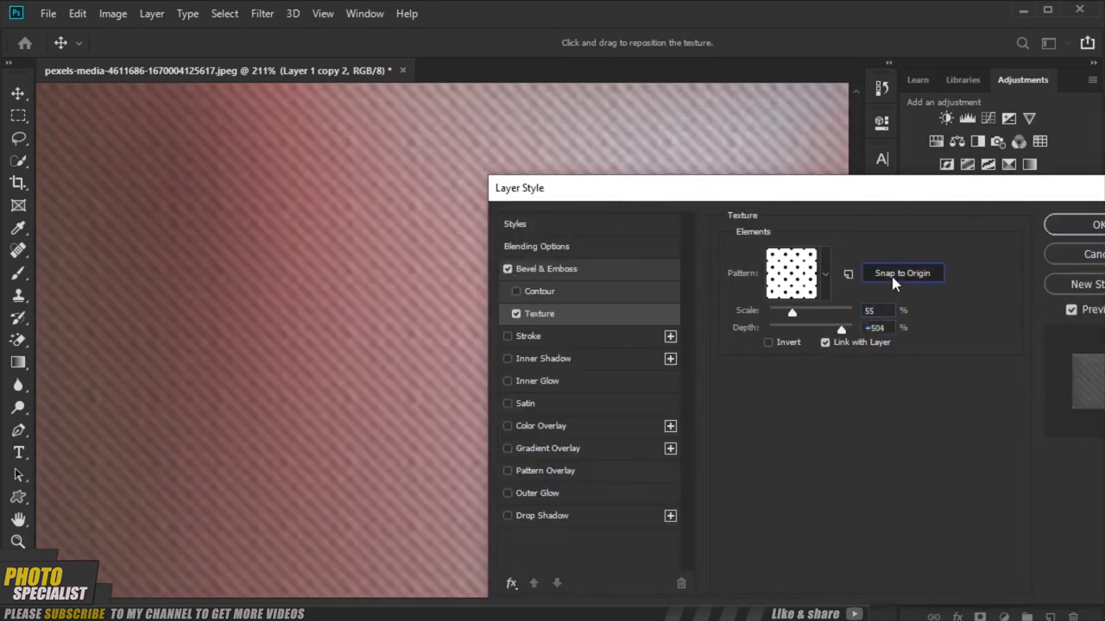
# Replace the texture pattern library with the Artist Surfaces patterns
pyautogui.click(824, 273)
pyautogui.click(892, 322)
pyautogui.click(937, 595)
pyautogui.click(762, 319)
pyautogui.click(891, 321)
pyautogui.click(937, 598)
pyautogui.click(476, 251)
# Apply a rough grey surface texture and reduce its depth to +30
pyautogui.click(710, 383)
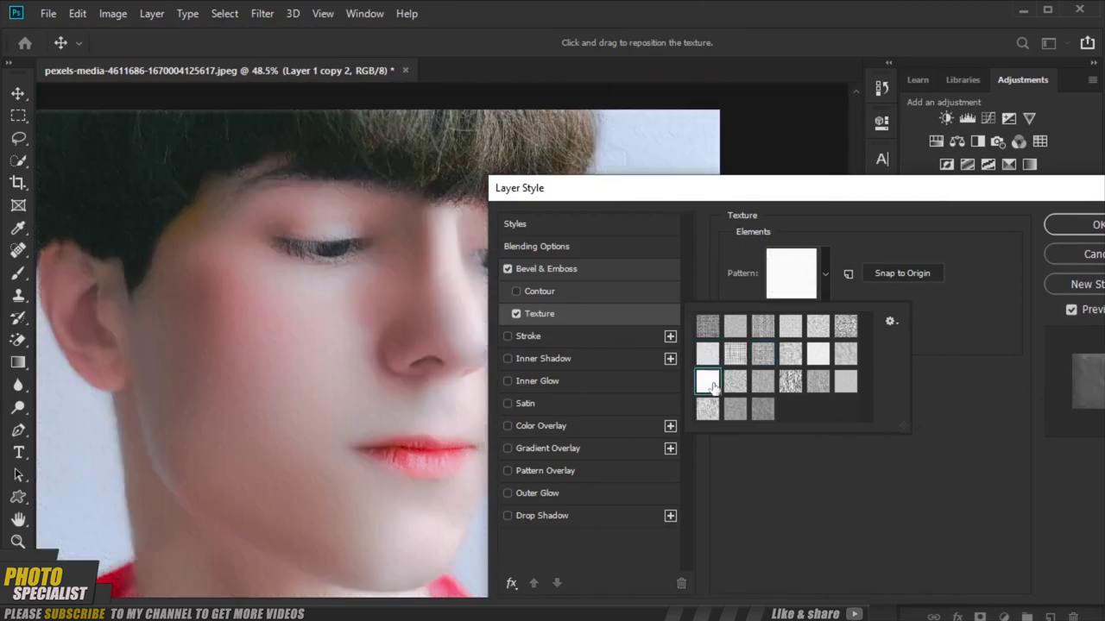
pyautogui.click(891, 321)
pyautogui.click(936, 596)
pyautogui.click(478, 251)
pyautogui.click(735, 353)
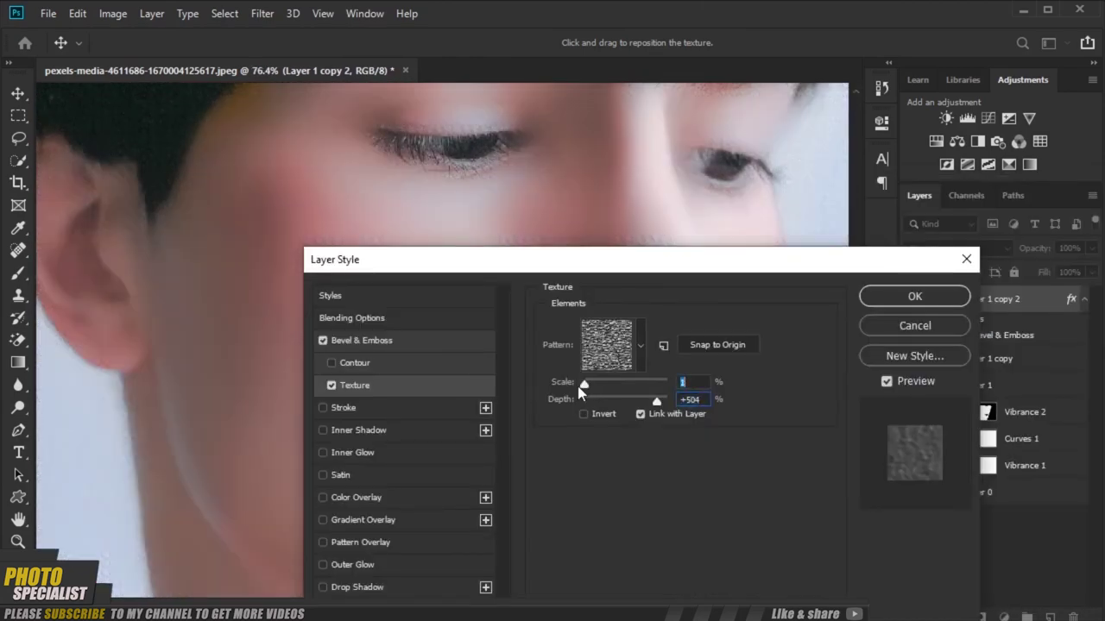
pyautogui.moveTo(660, 399); pyautogui.dragTo(632, 406)
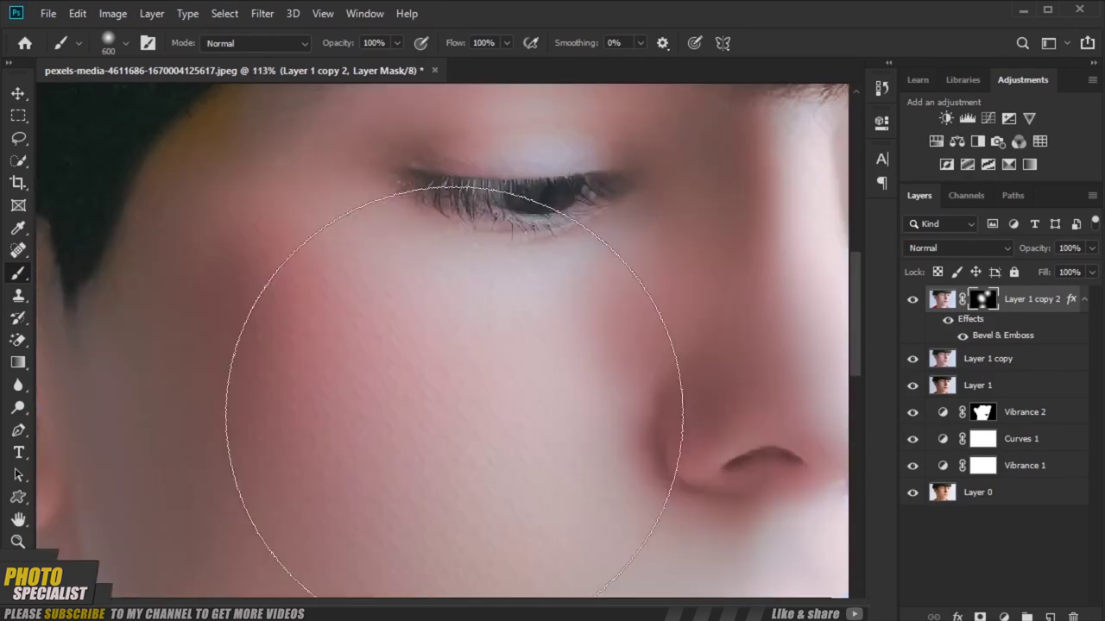
# Add a Selective Color adjustment with Reds cyan -25 and Blacks black +52
pyautogui.scroll(-5, 454, 393)
pyautogui.click(968, 165)
pyautogui.moveTo(733, 229); pyautogui.dragTo(707, 231)
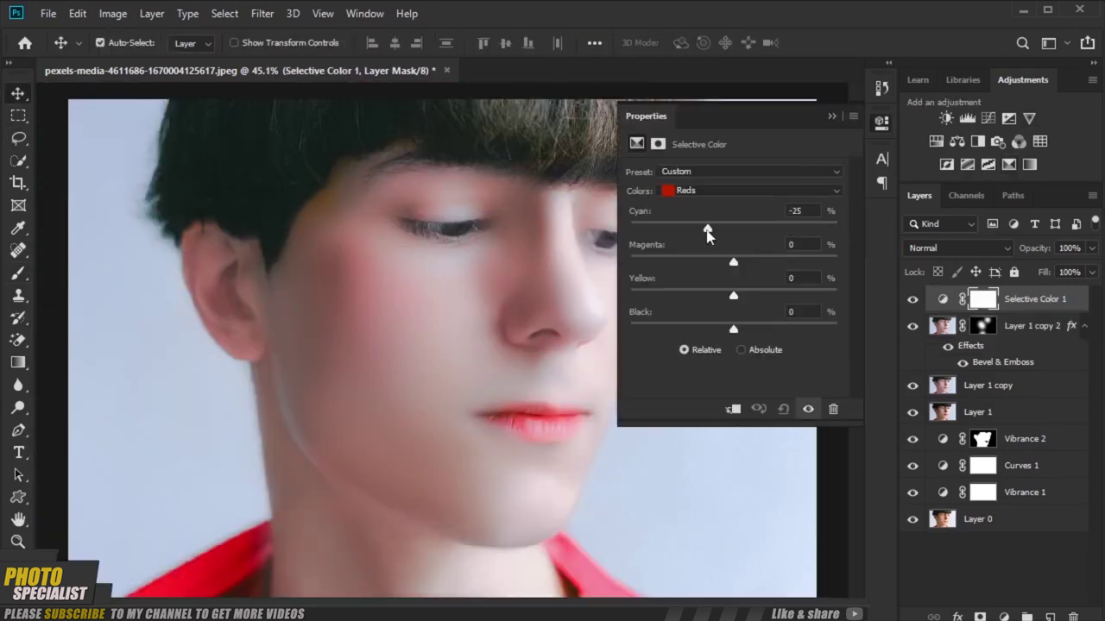
pyautogui.click(749, 191)
pyautogui.click(725, 321)
pyautogui.moveTo(733, 295); pyautogui.dragTo(687, 295)
pyautogui.moveTo(733, 329); pyautogui.dragTo(765, 328)
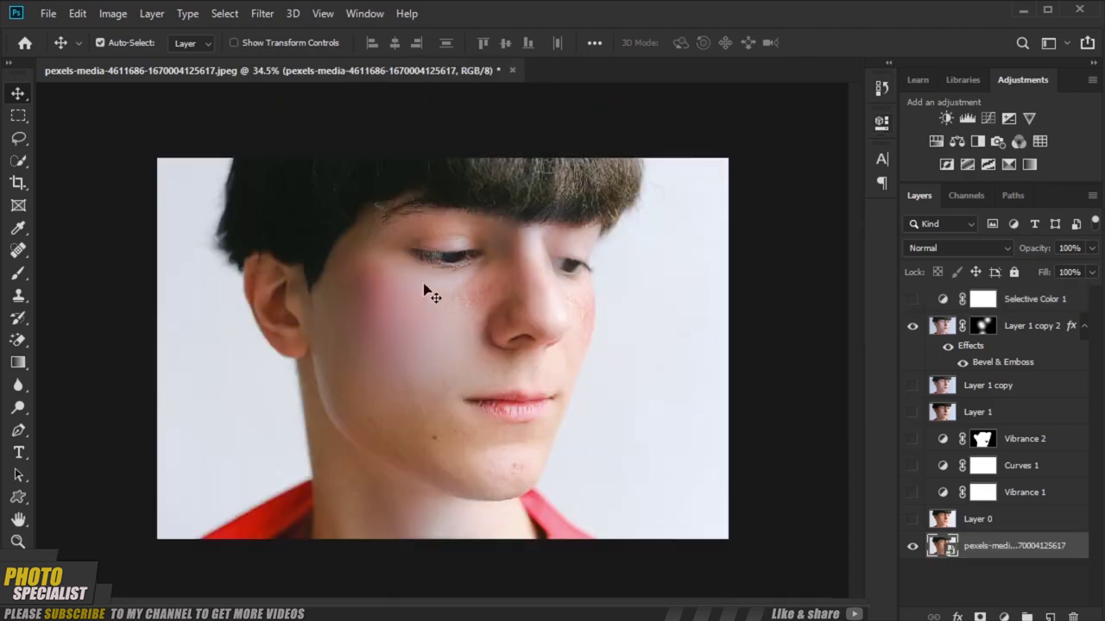
# Toggle layer visibility to compare the original face with the retouched version
pyautogui.scroll(3, 483, 285)
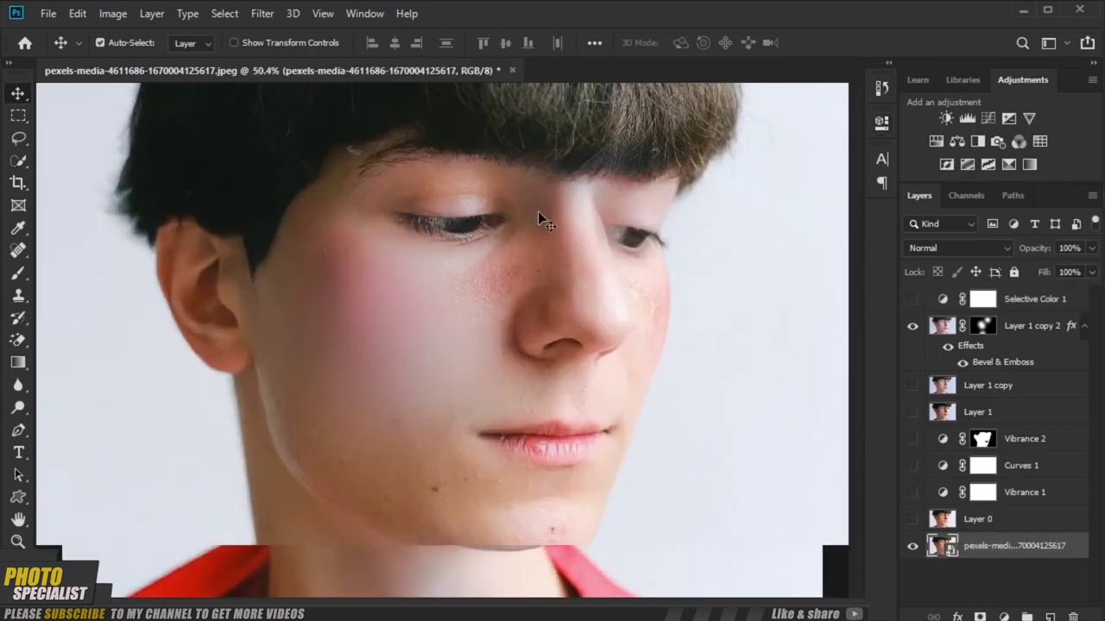
pyautogui.click(913, 327)
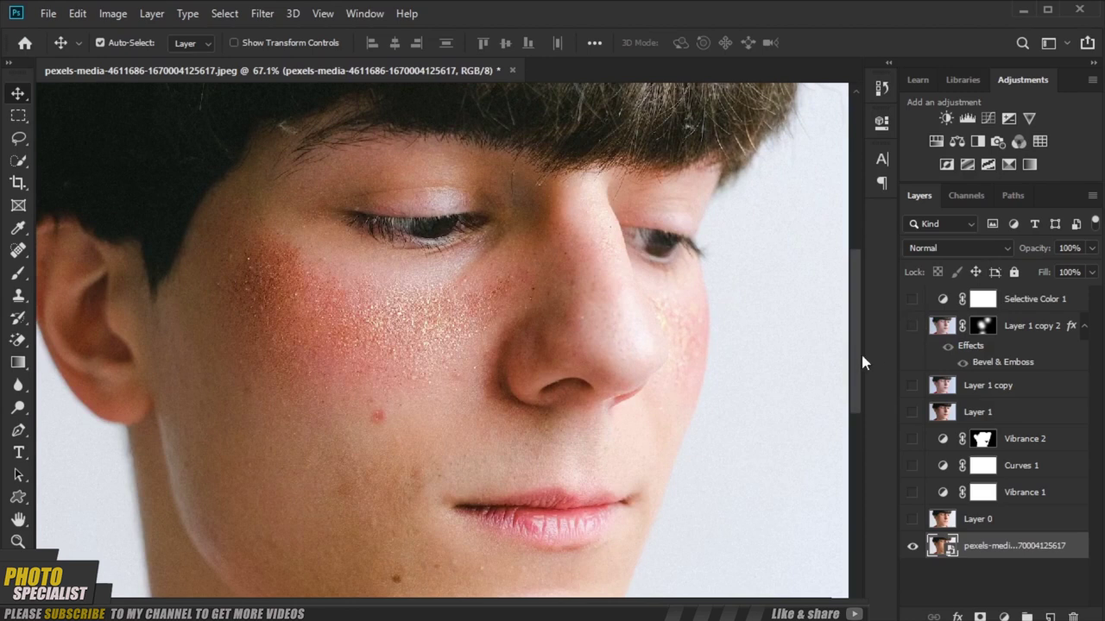
pyautogui.scroll(-3, 634, 352)
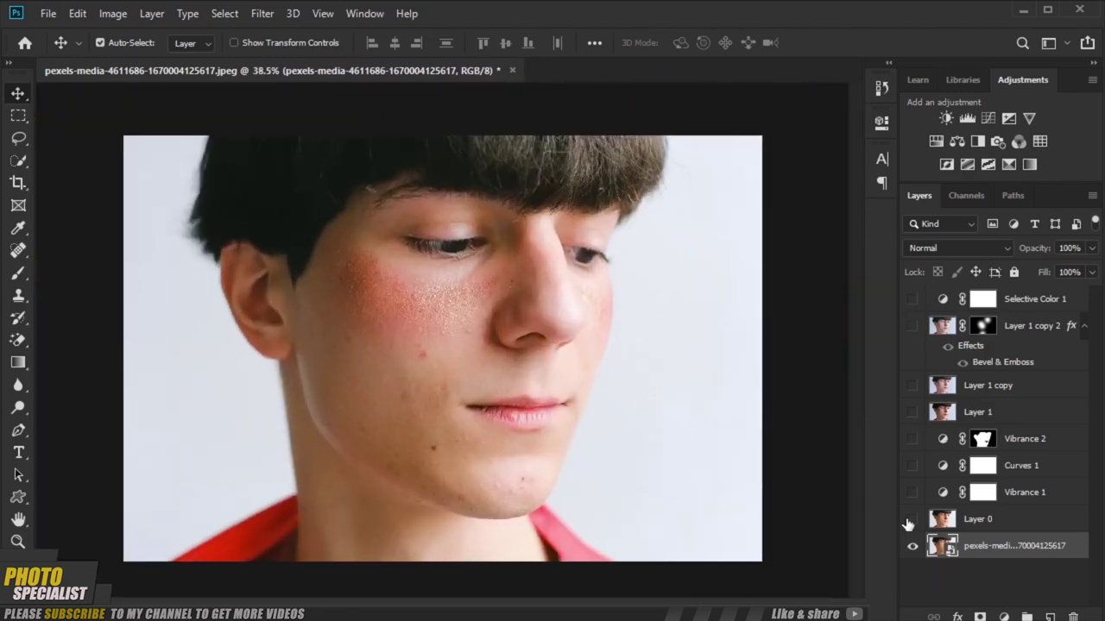
pyautogui.click(912, 519)
pyautogui.moveTo(918, 467); pyautogui.dragTo(913, 401)
pyautogui.click(913, 519)
pyautogui.click(914, 518)
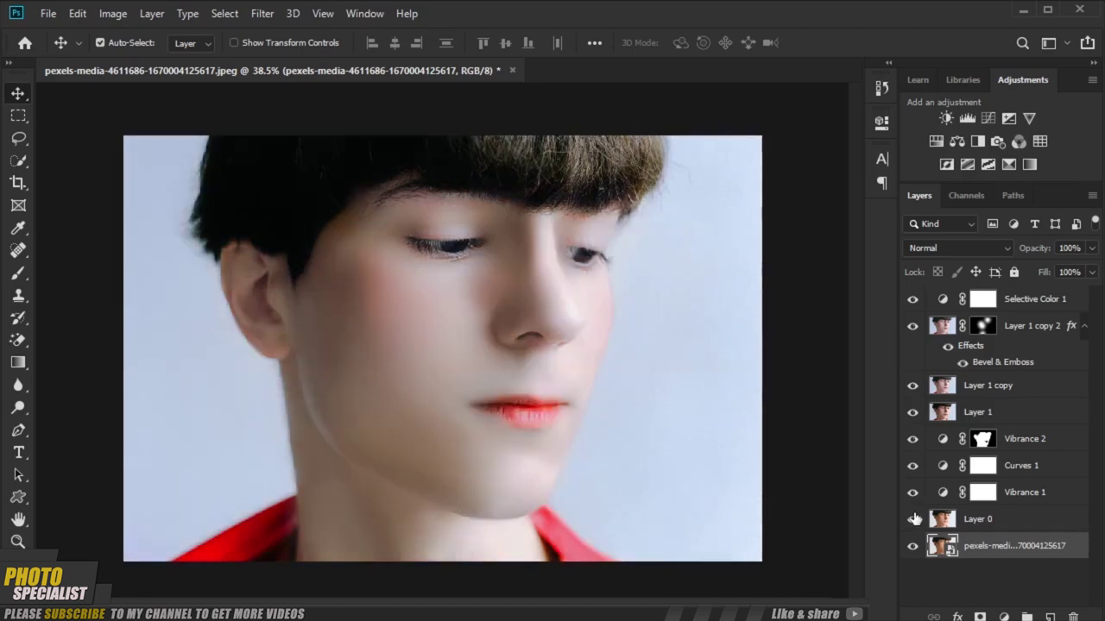
# Hide the textured Layer 1 copy 2 and select that layer
pyautogui.scroll(2, 384, 298)
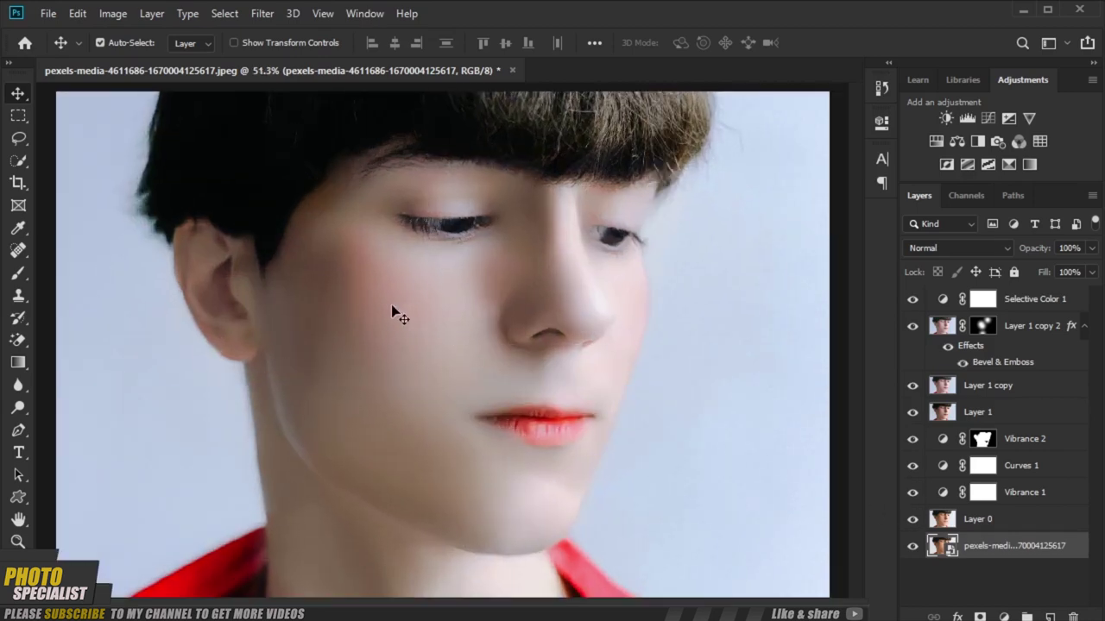
pyautogui.scroll(2, 380, 302)
pyautogui.scroll(2, 458, 296)
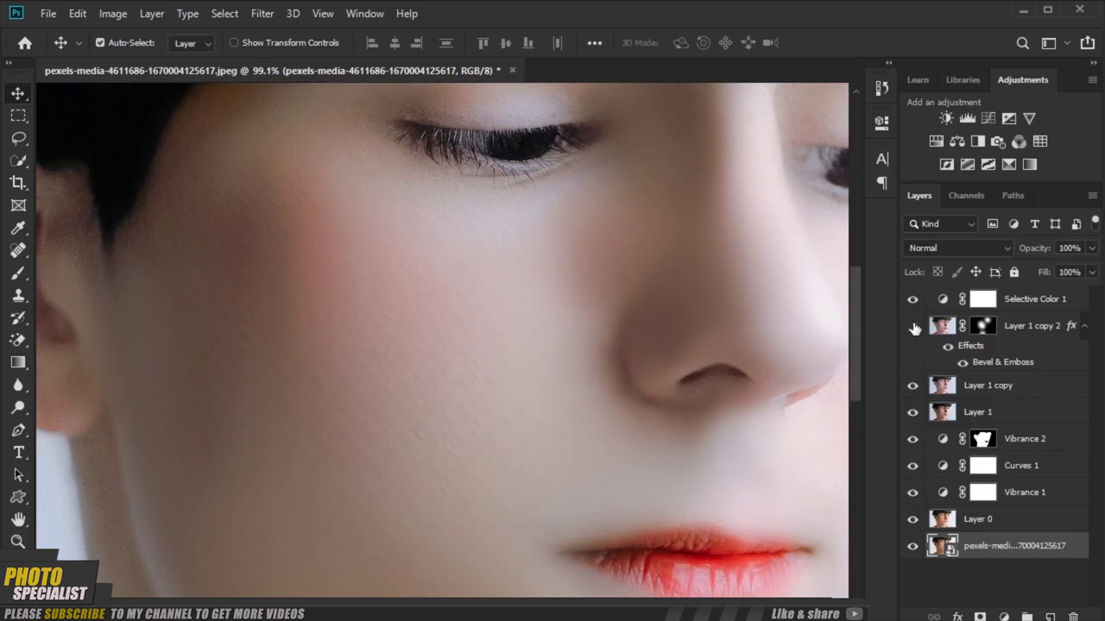
pyautogui.click(913, 325)
pyautogui.scroll(-4, 451, 394)
pyautogui.click(910, 327)
pyautogui.click(909, 327)
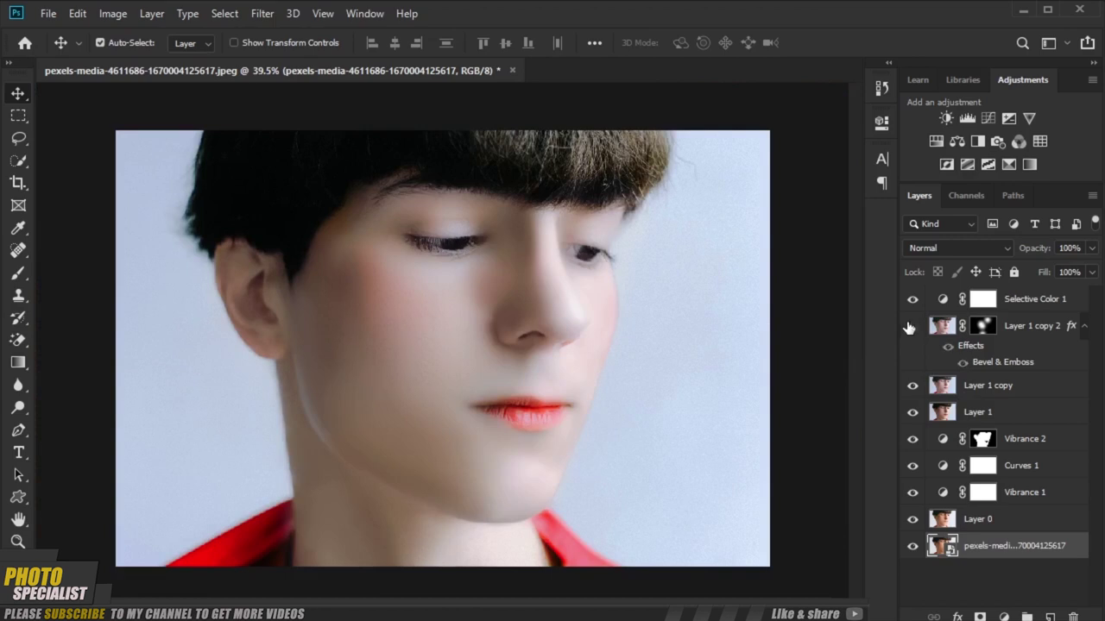
pyautogui.click(1033, 333)
# Delete Layer 1 copy 2 from the Layers panel, confirming with Yes
pyautogui.click(1073, 617)
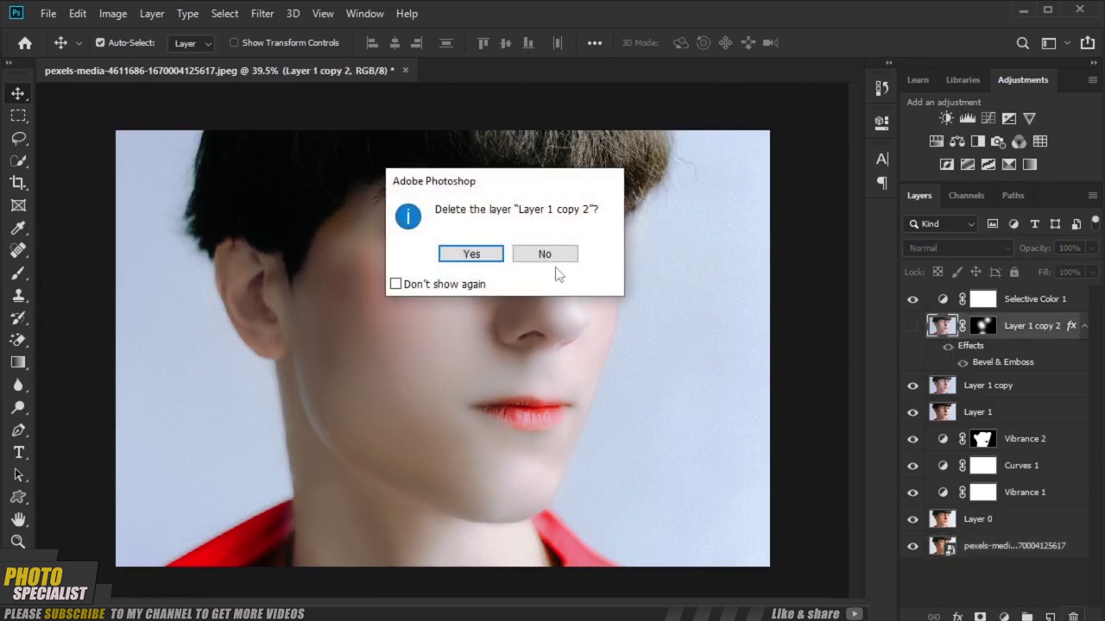
pyautogui.click(467, 253)
pyautogui.scroll(2, 355, 282)
pyautogui.scroll(-2, 352, 286)
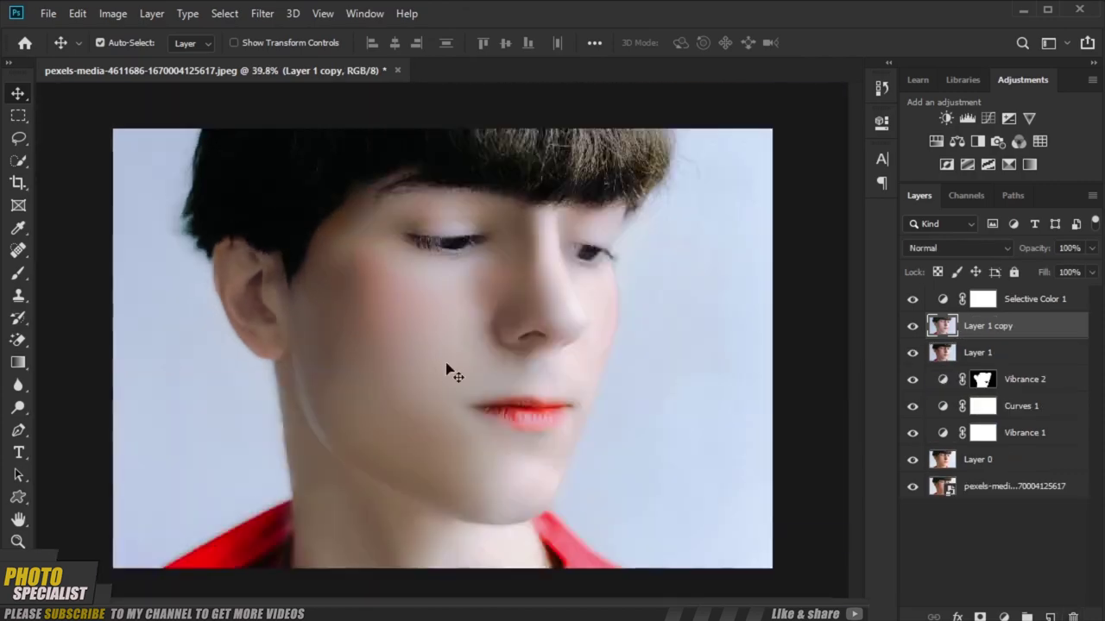